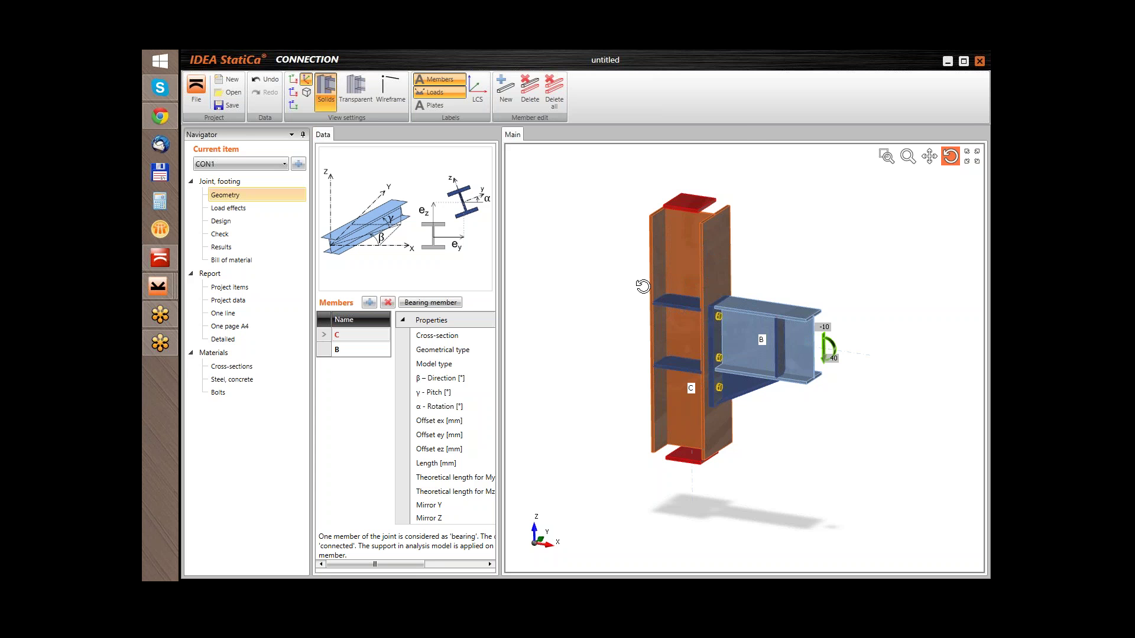
Step: Discard the unsaved joint and create a new Frame 2D beam-to-column joint, CON1
left_click(231, 81)
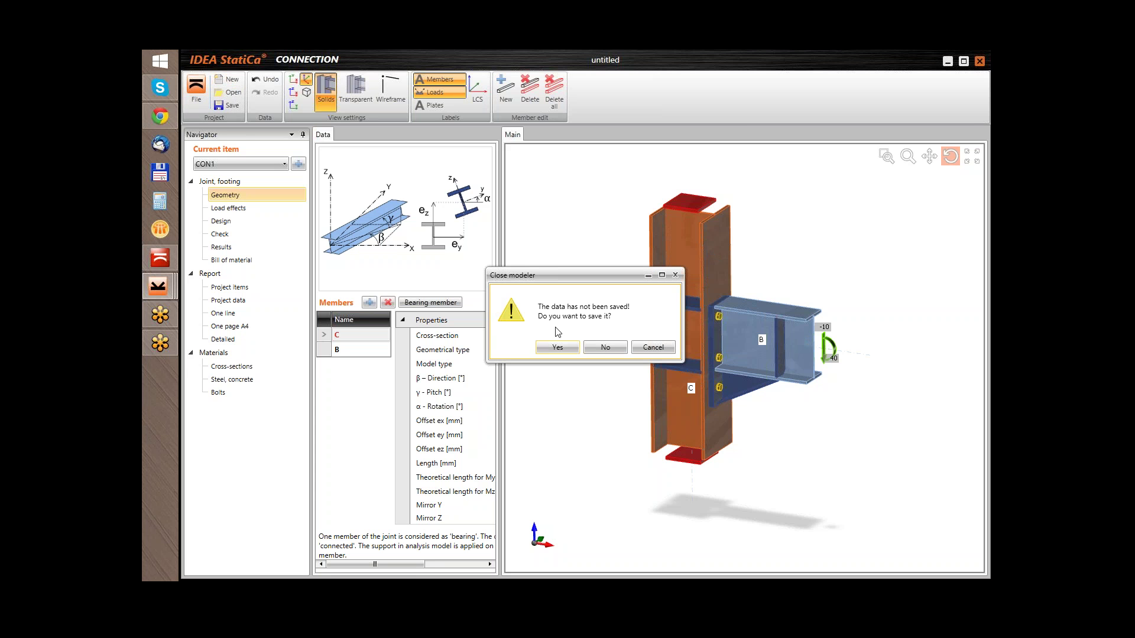
left_click(604, 350)
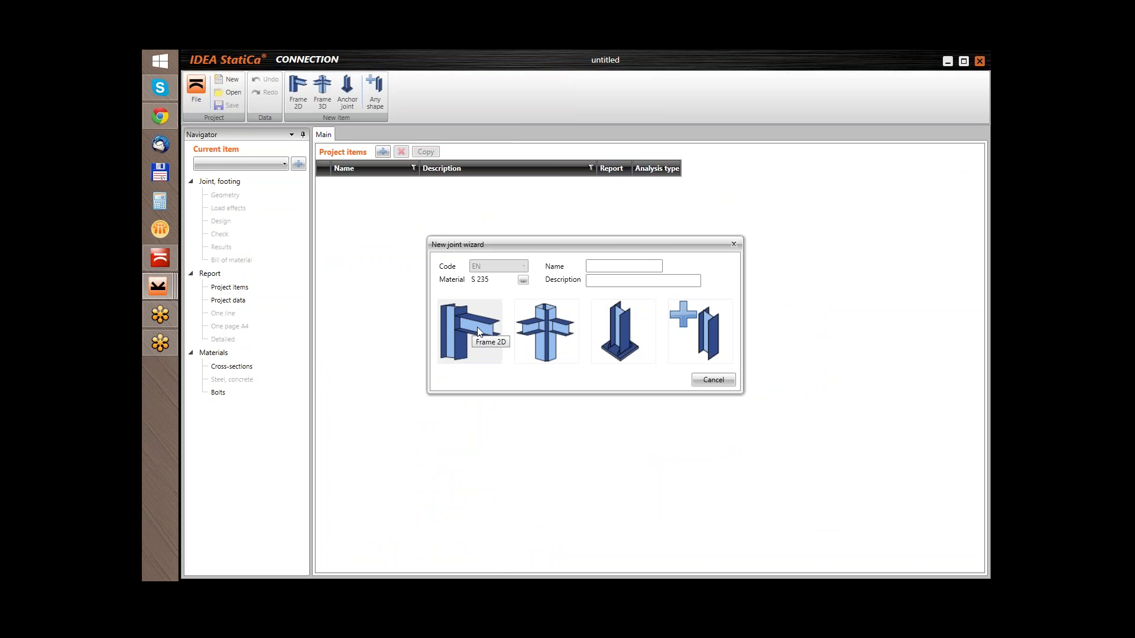
left_click(478, 329)
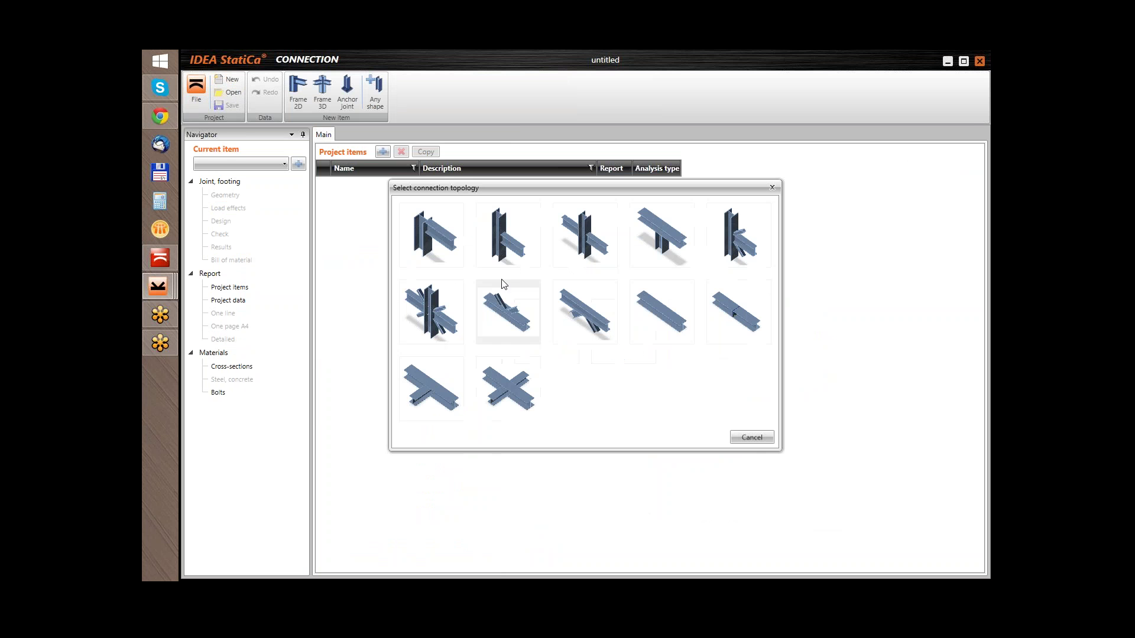
left_click(509, 240)
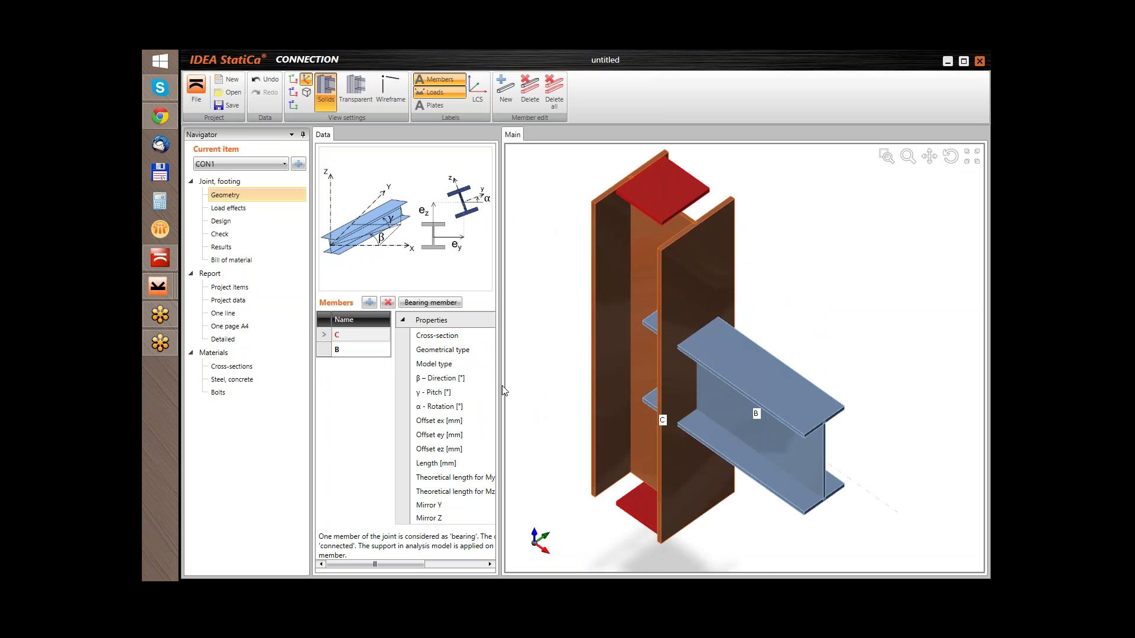
Step: Widen the data panel to show member property values, rotate and zoom the model, then go to Load effects
left_click_drag(546, 385, 554, 385)
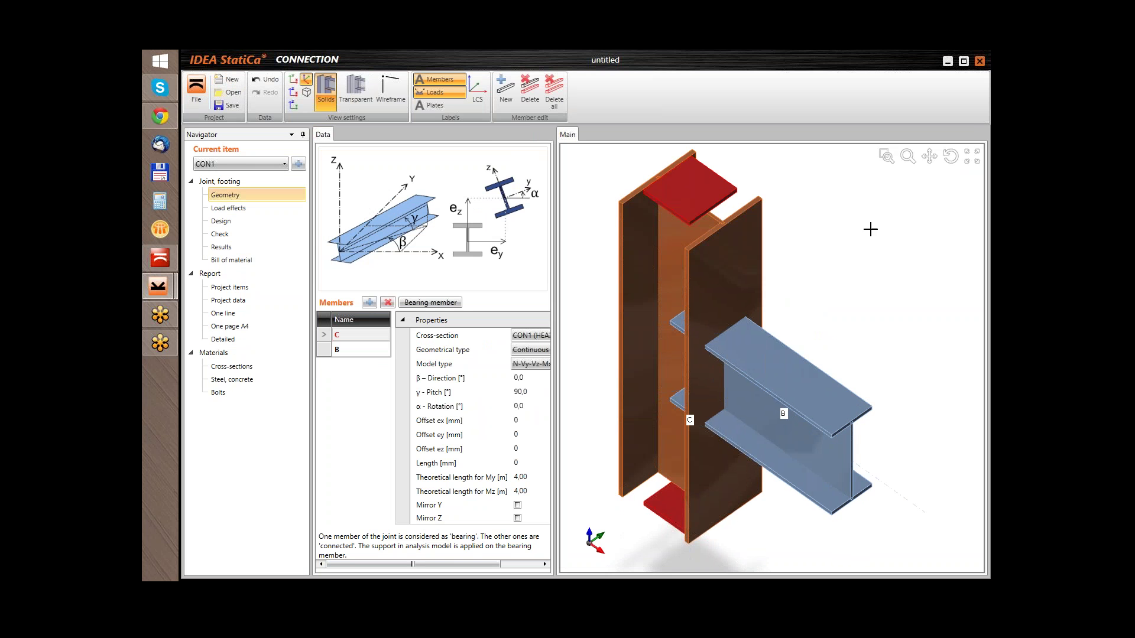
left_click(950, 156)
left_click_drag(836, 291, 846, 266)
scroll(814, 298, "down", 3)
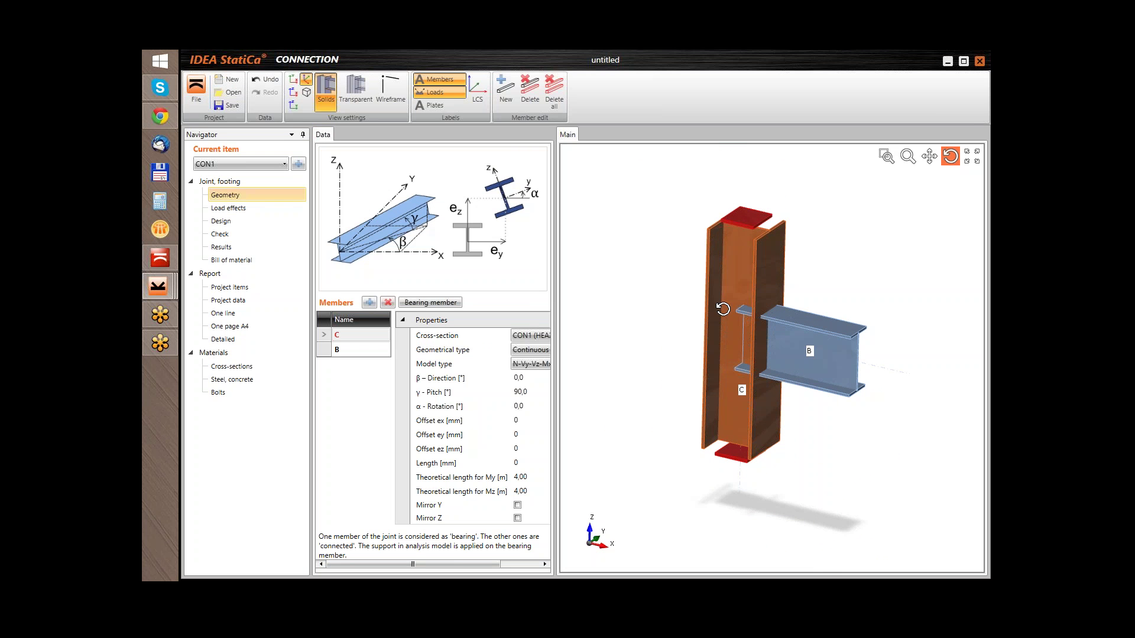
left_click(236, 211)
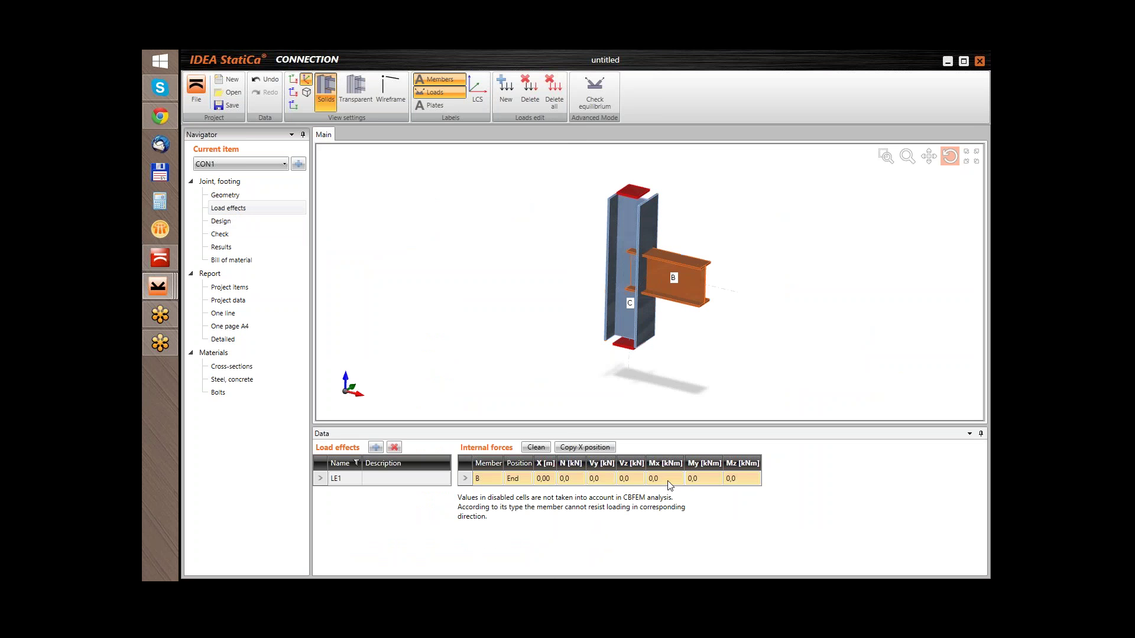
Step: Enter My = 30 kNm and Vz = -10 kN for member B in LE1
left_click(703, 479)
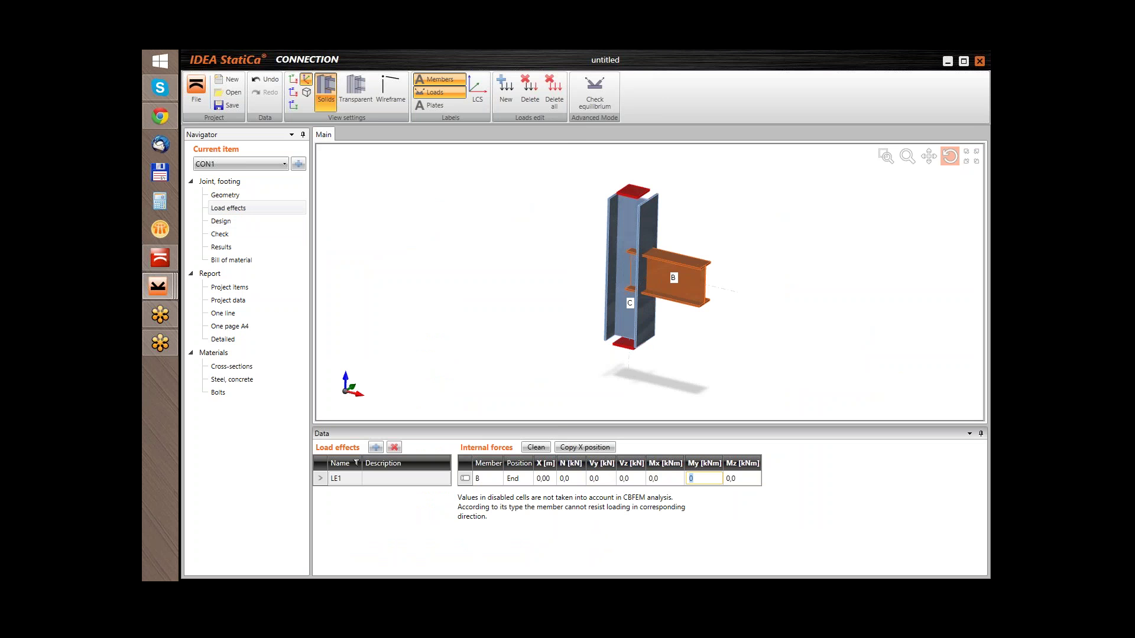
type("30")
left_click(630, 479)
type("10")
key("Return")
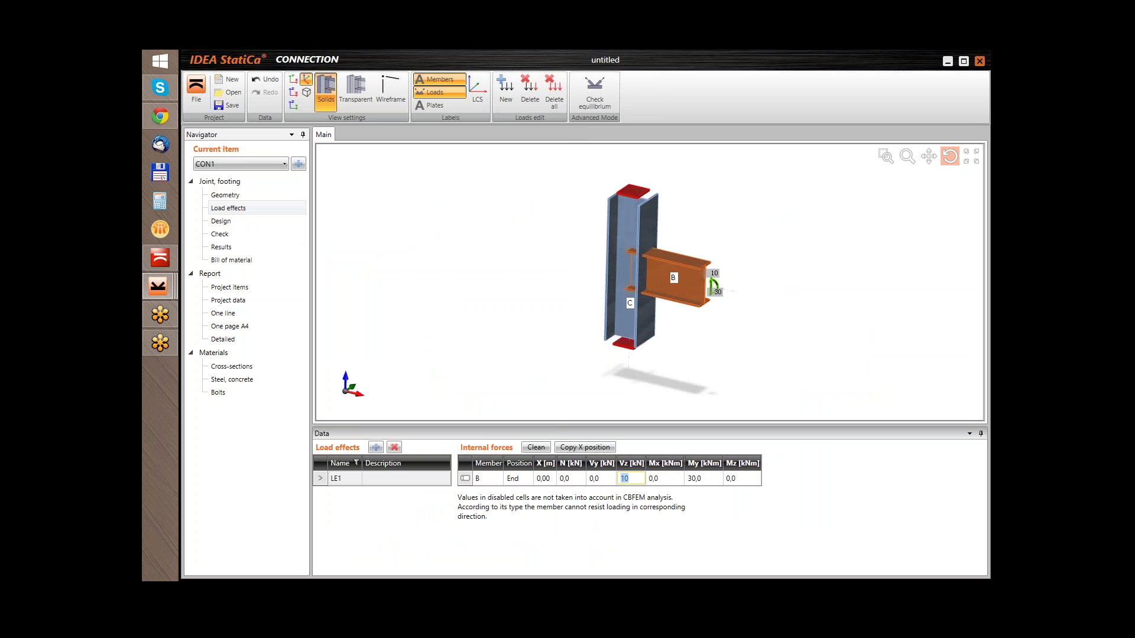
left_click(626, 479)
type("-")
left_click(547, 271)
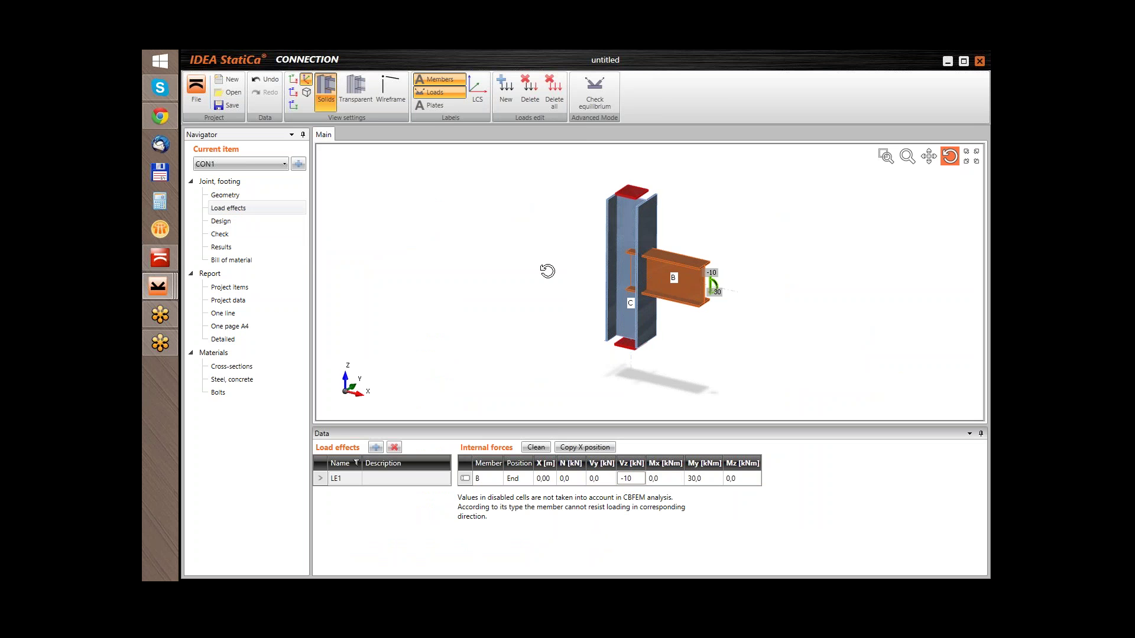
Step: On the Design page, start a template application and choose 10.9 DIN6914 bolt assemblies
left_click(228, 223)
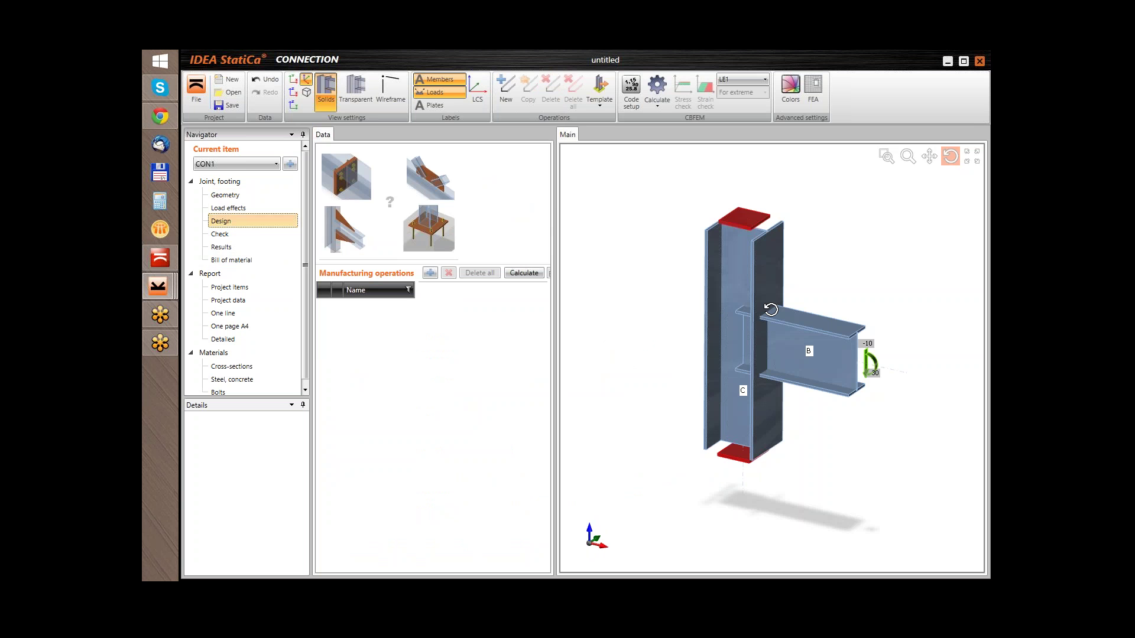
left_click(599, 92)
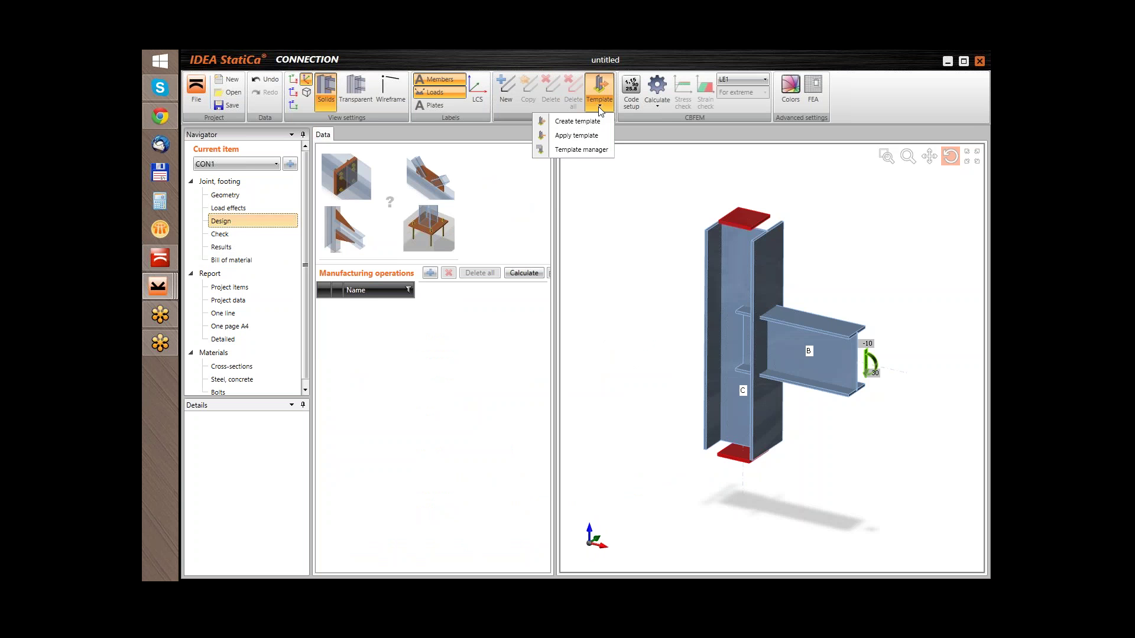
left_click(593, 136)
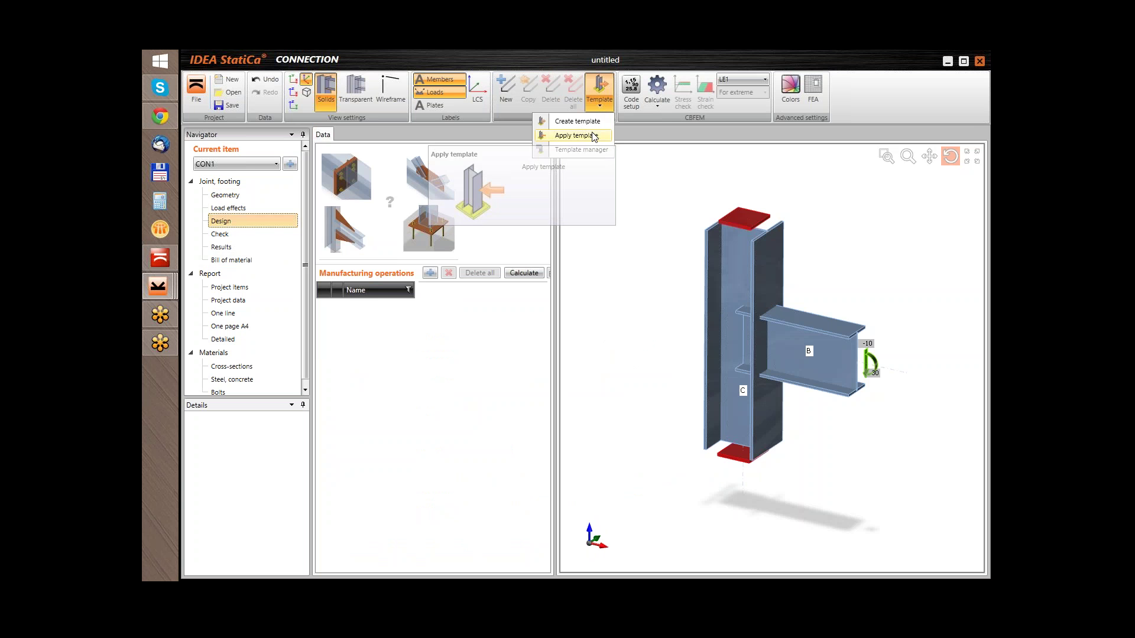
left_click(519, 271)
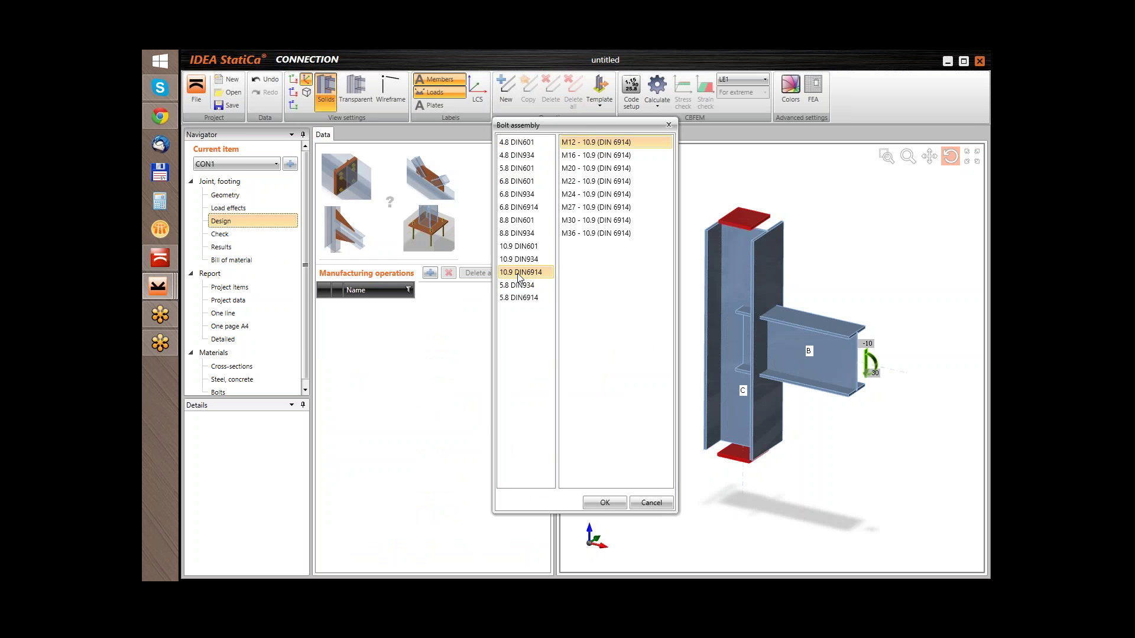
left_click(607, 504)
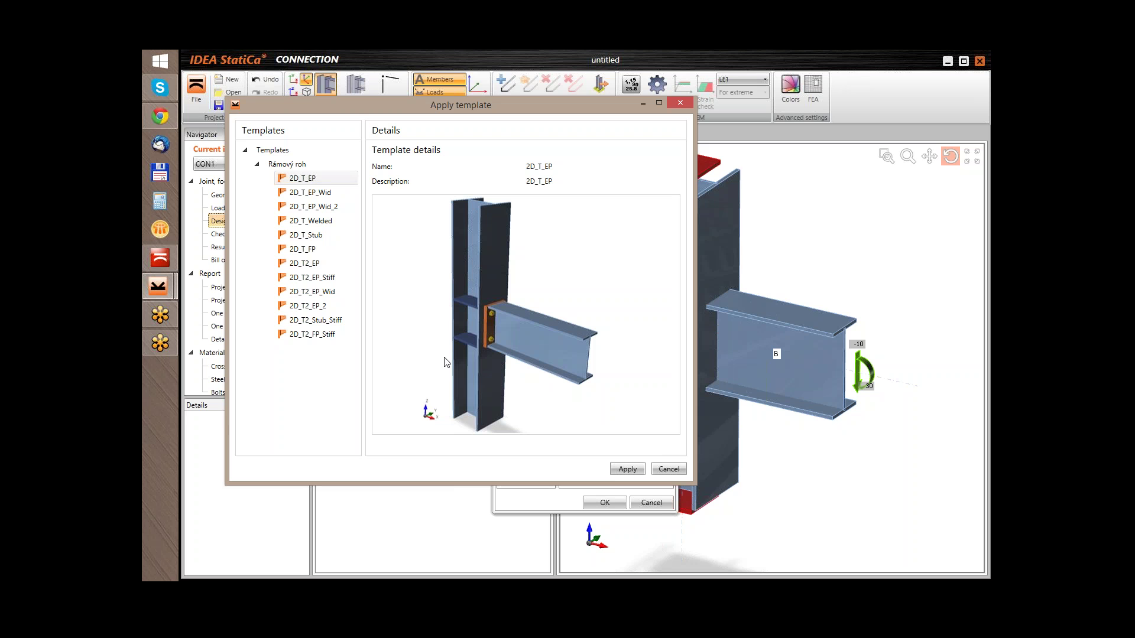
Step: Preview the available T-joint templates, then apply 2D_T_EP_Wid_2
left_click(318, 193)
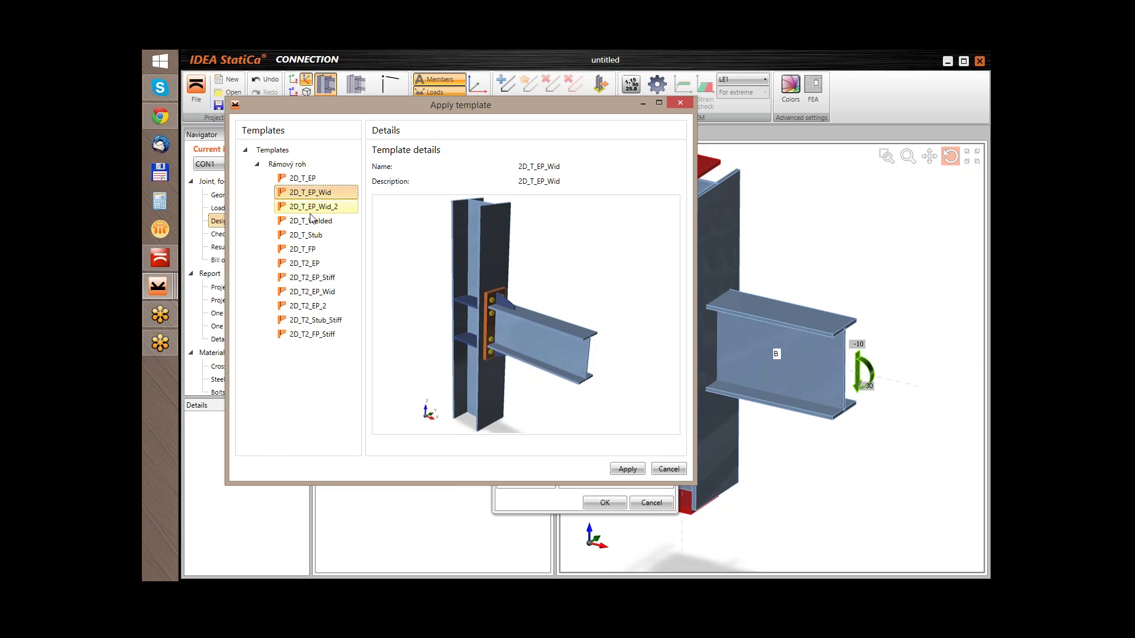
left_click(311, 216)
left_click(308, 221)
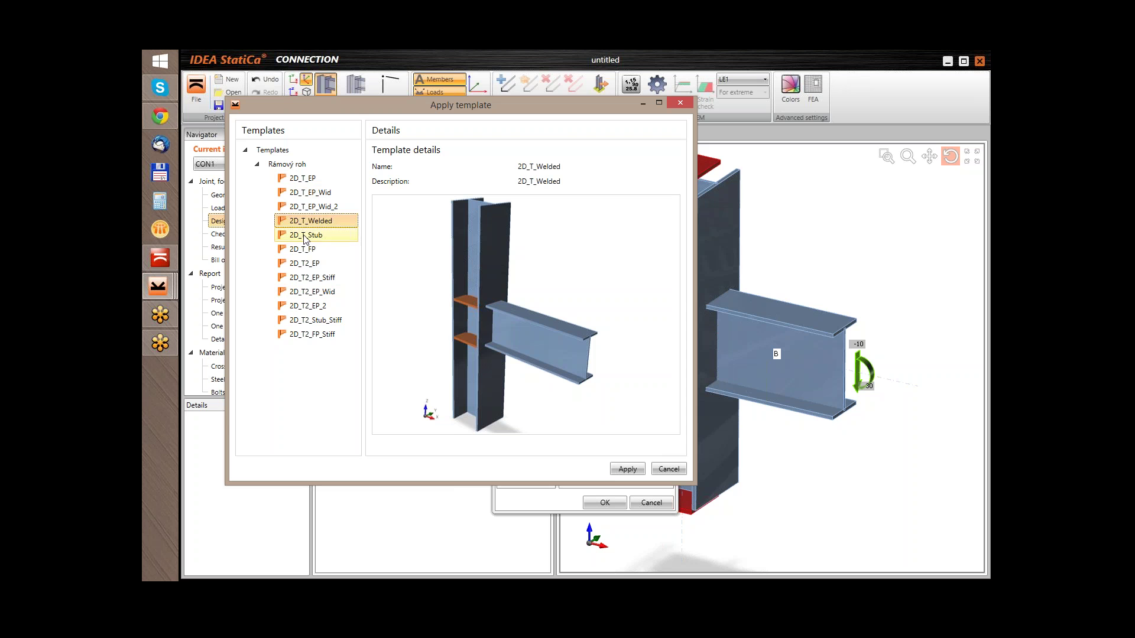
left_click(305, 236)
left_click(304, 250)
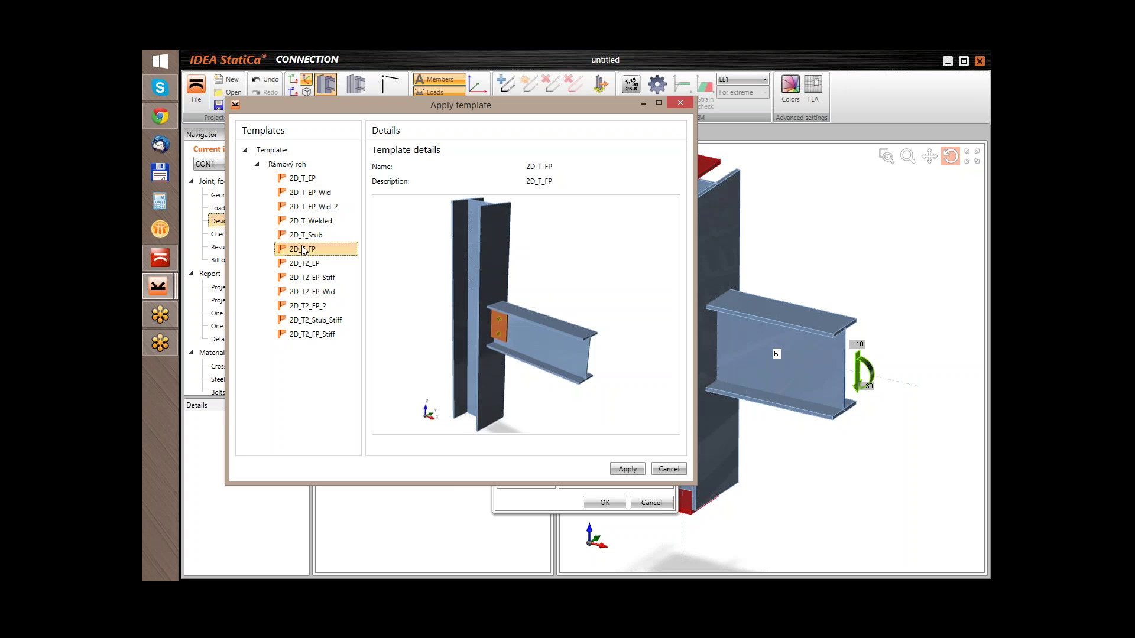
left_click(316, 208)
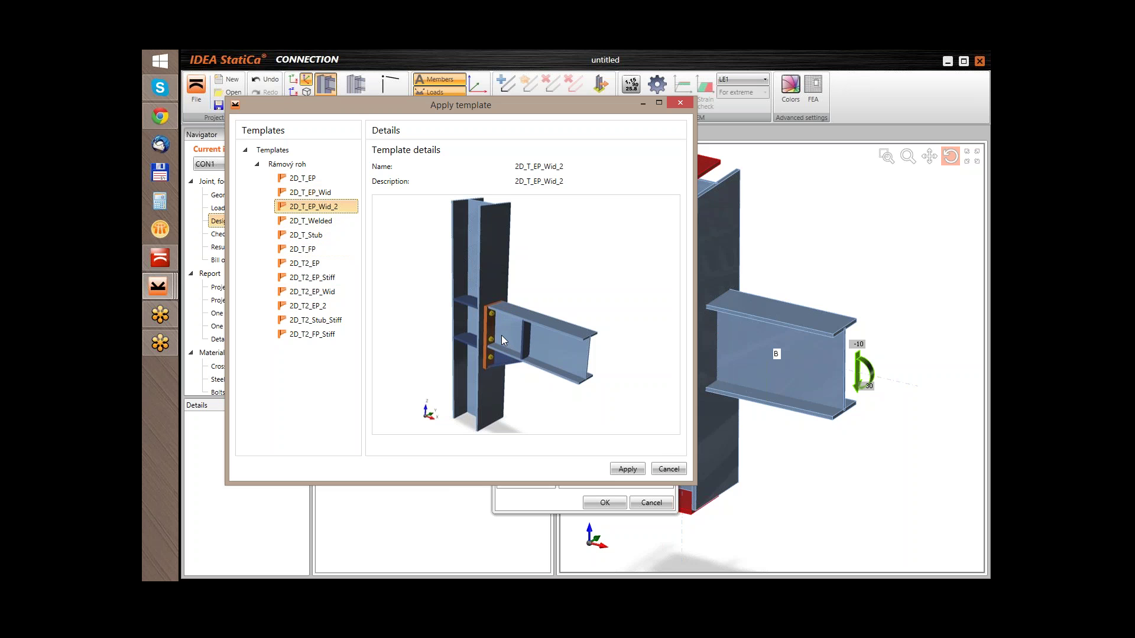
left_click(627, 469)
Step: Close the leftover bolt assembly window and orbit the joint to inspect the end plate from several angles
left_click(603, 502)
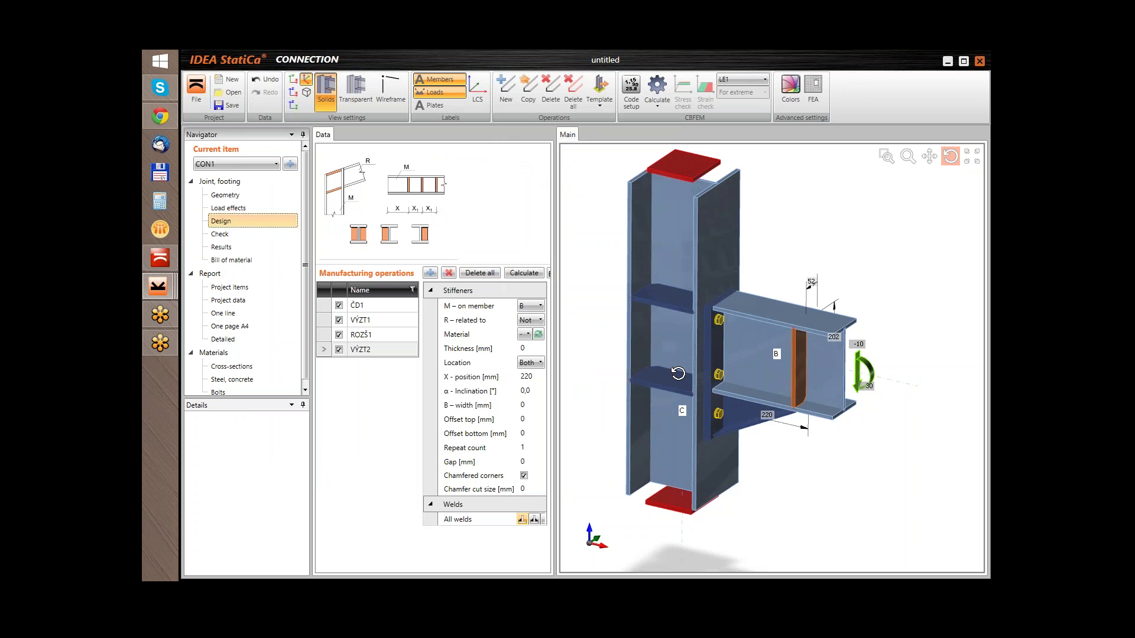
left_click_drag(757, 421, 860, 375)
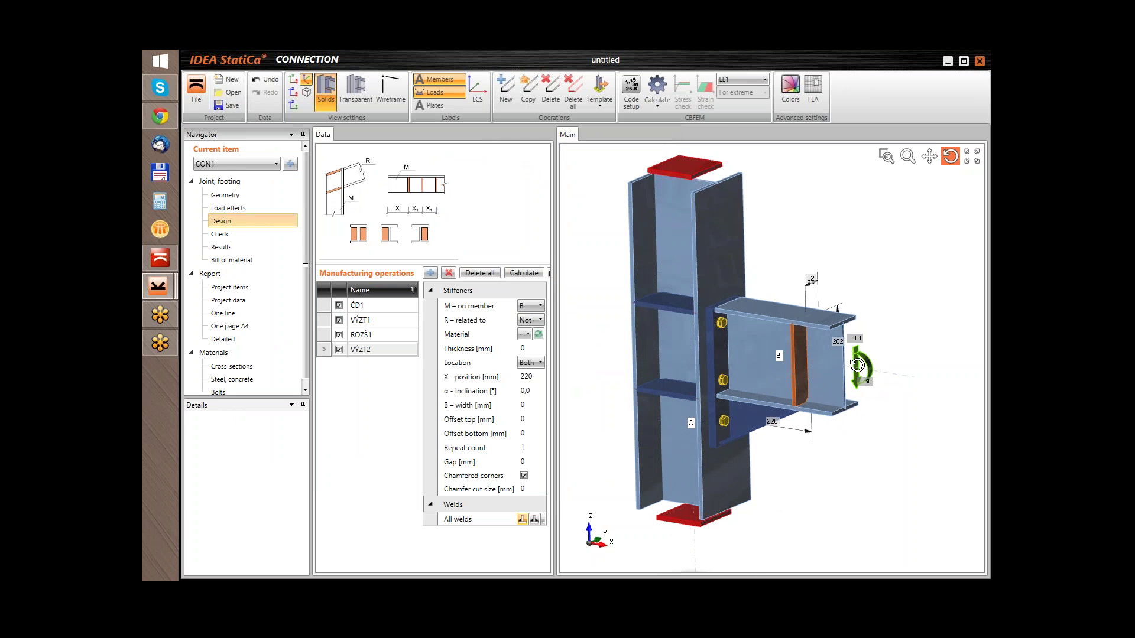
left_click_drag(848, 384, 740, 420)
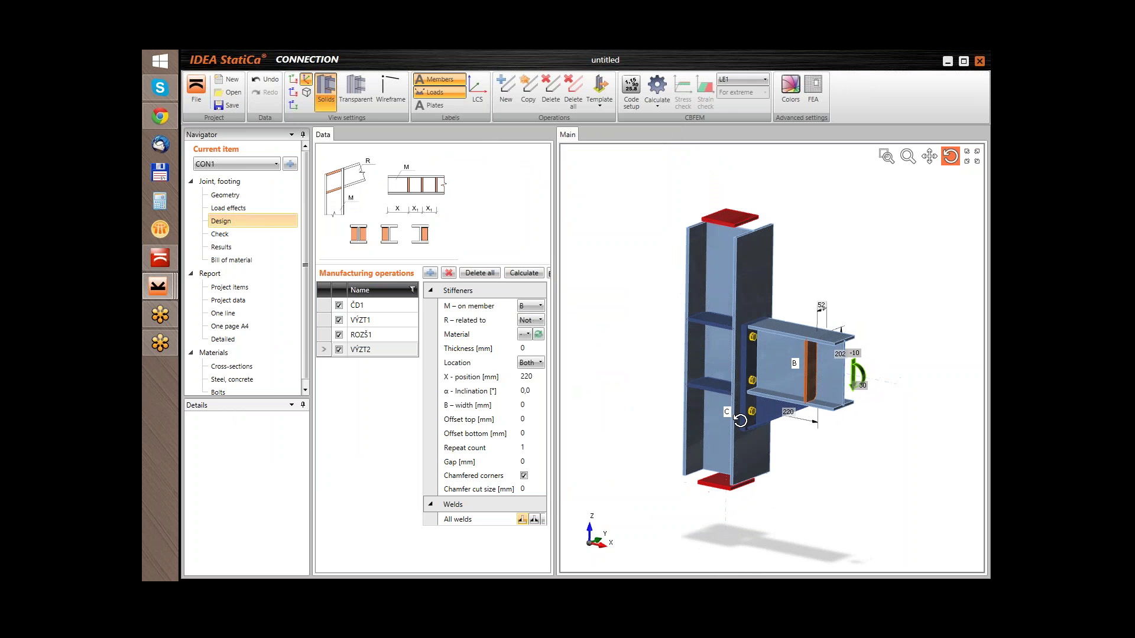
left_click_drag(716, 318, 766, 380)
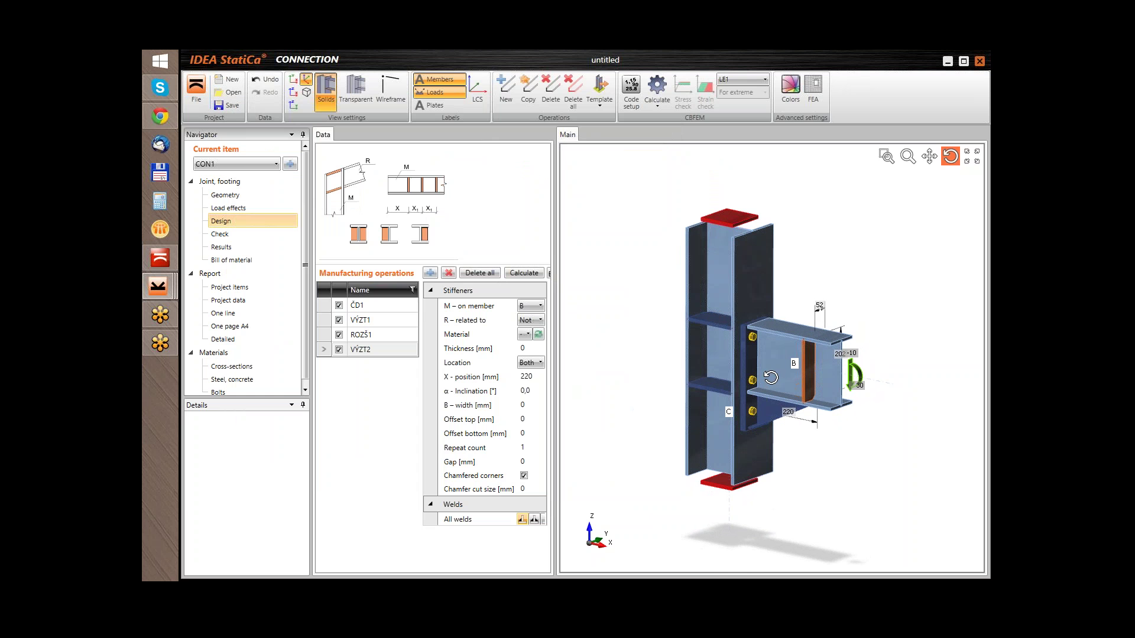
Step: Run the CBFEM calculation on the Check page and rotate the analysed joint
left_click(220, 234)
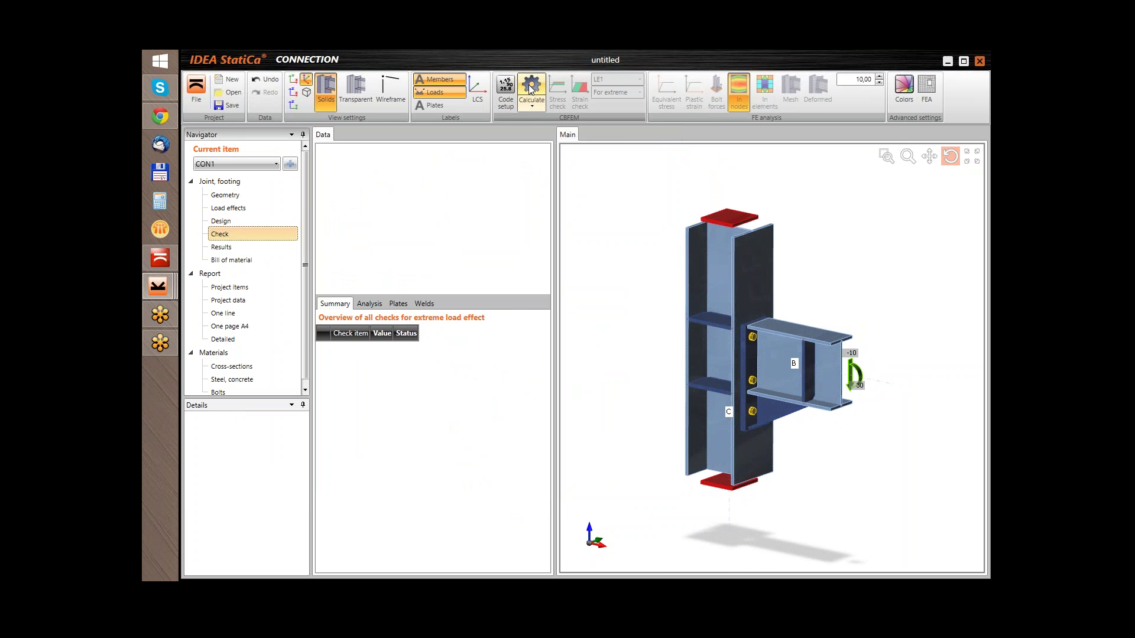
left_click(531, 89)
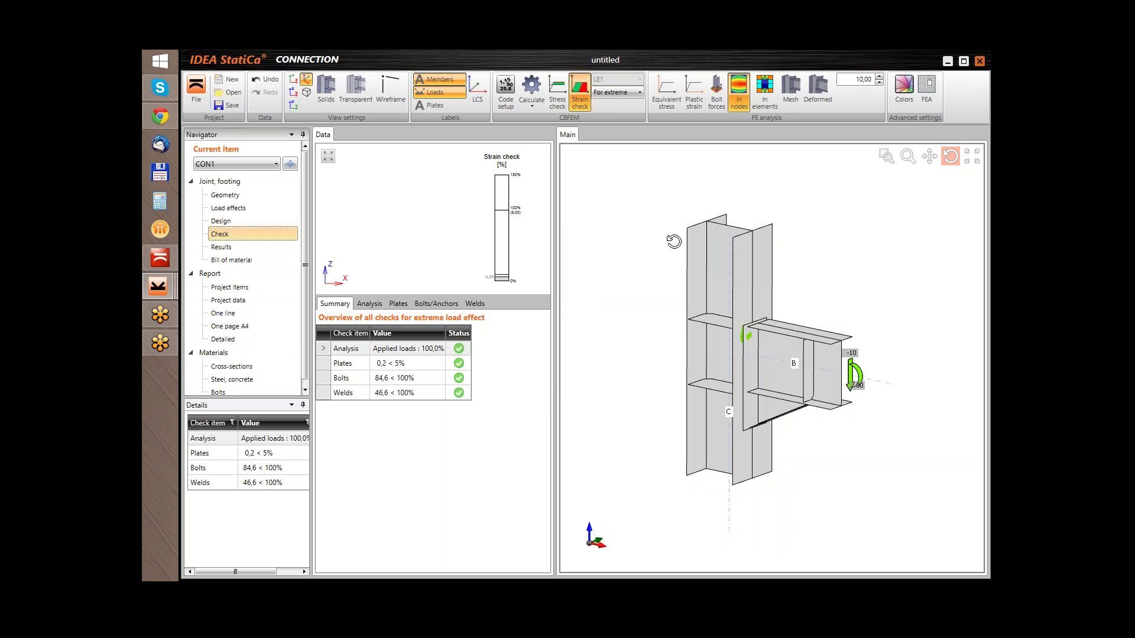
left_click_drag(686, 299, 762, 350)
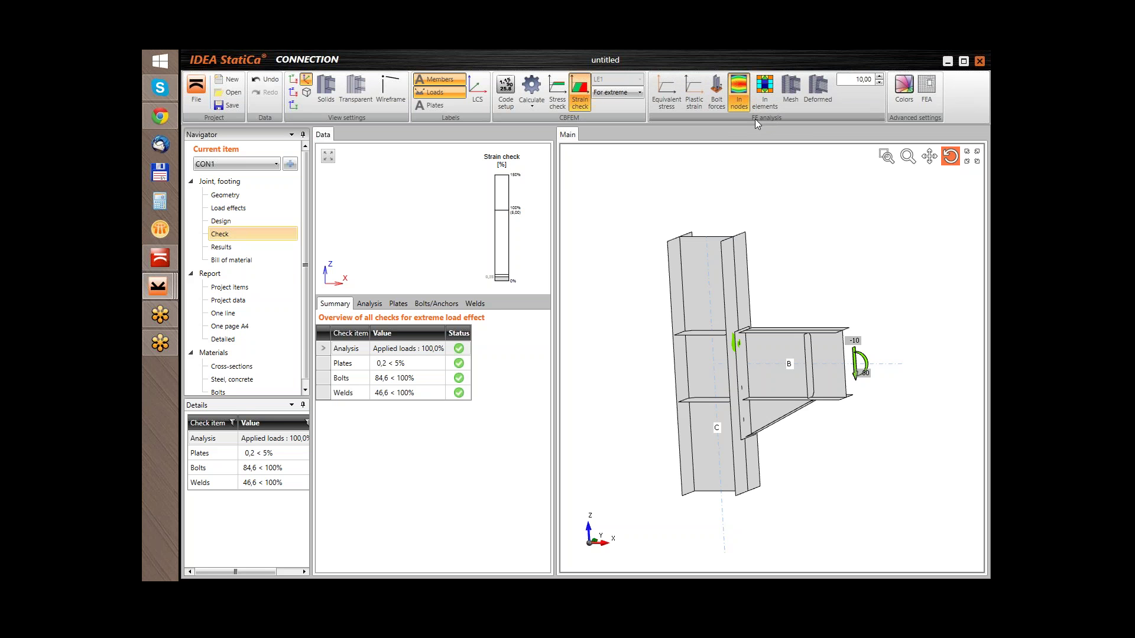
Step: Show the equivalent stress contour and turn the joint toward a front-on view
left_click(668, 95)
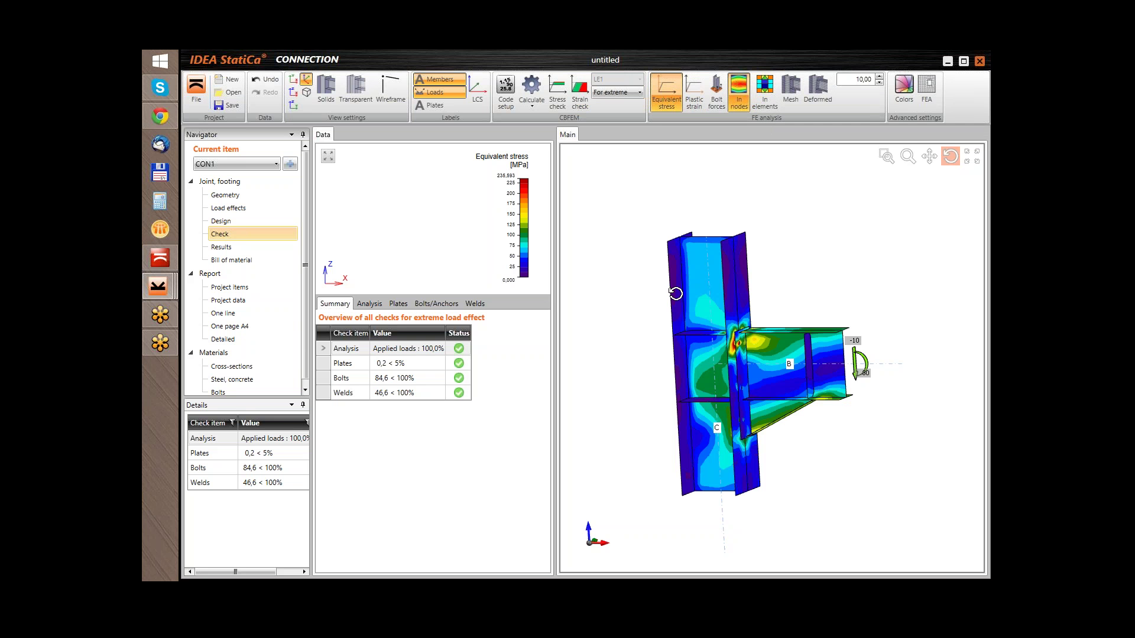
left_click_drag(674, 294, 691, 293)
left_click_drag(793, 393, 792, 362)
scroll(792, 362, "up", 2)
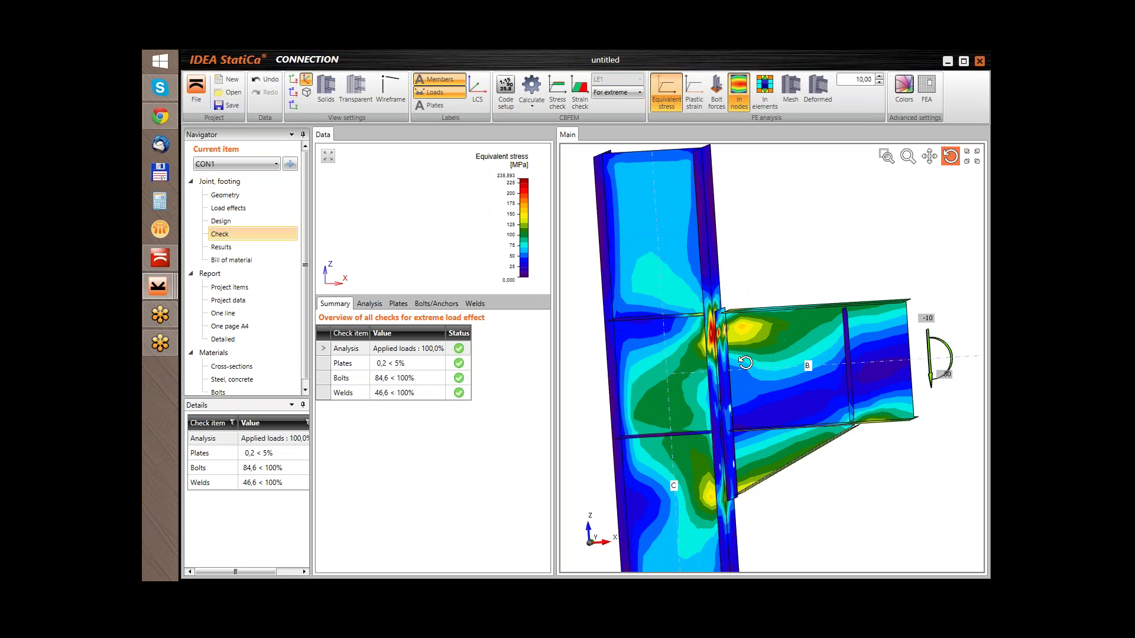
left_click_drag(684, 332, 727, 328)
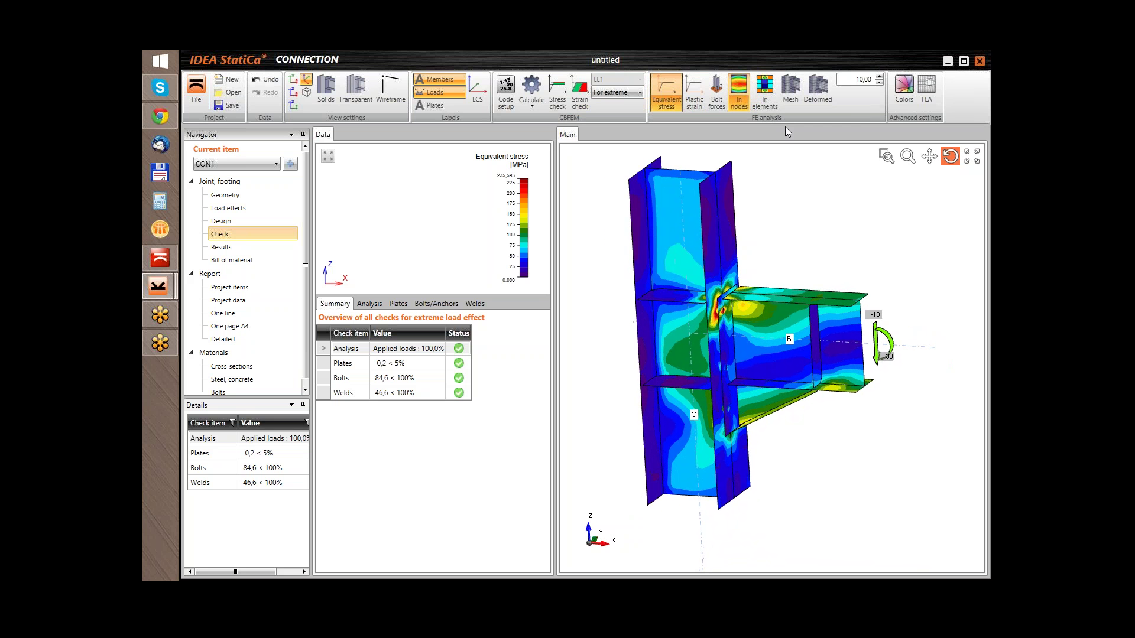
Step: Display the deformed shape and finite-element mesh on the model
left_click(817, 88)
left_click(790, 87)
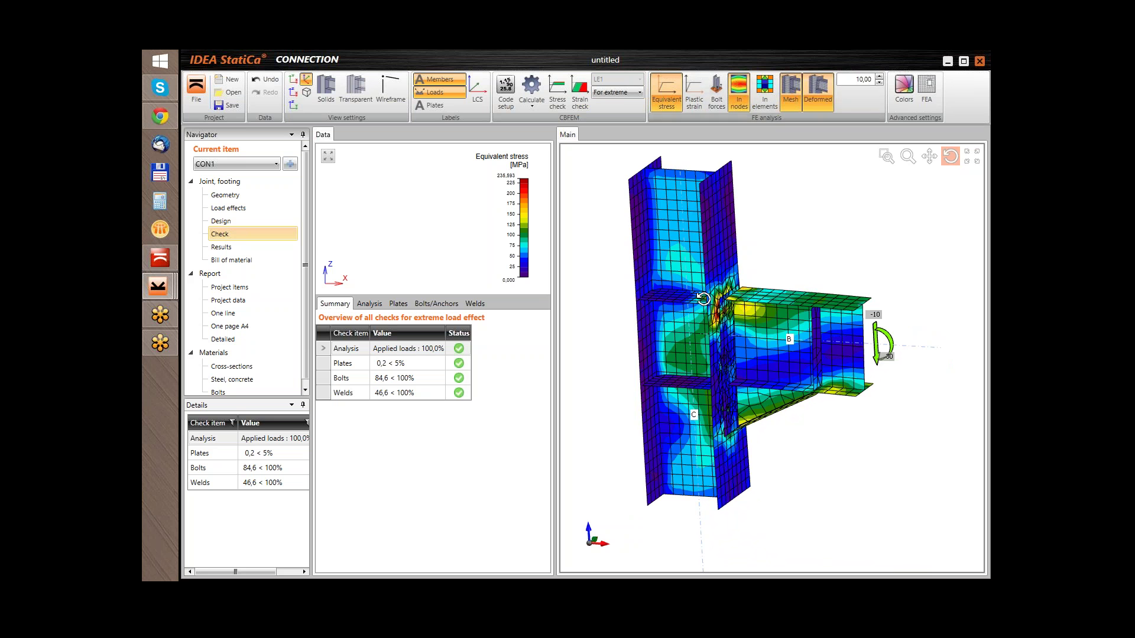
left_click_drag(704, 246, 765, 331)
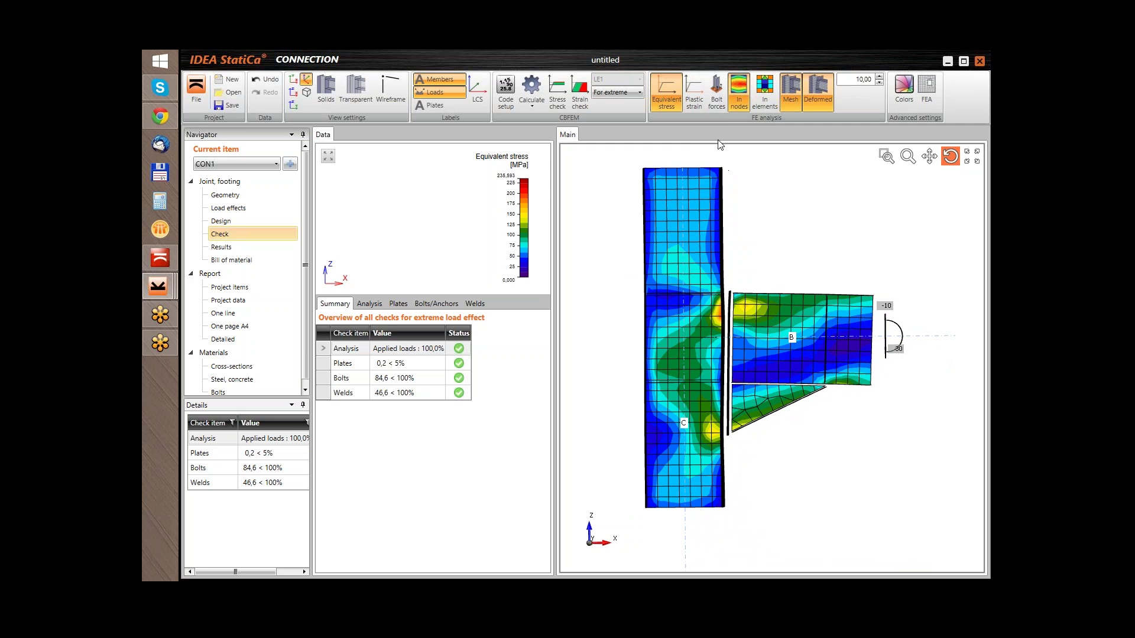
Step: Show bolt forces and orbit the joint to an oblique perspective
left_click(718, 104)
left_click_drag(759, 363, 750, 328)
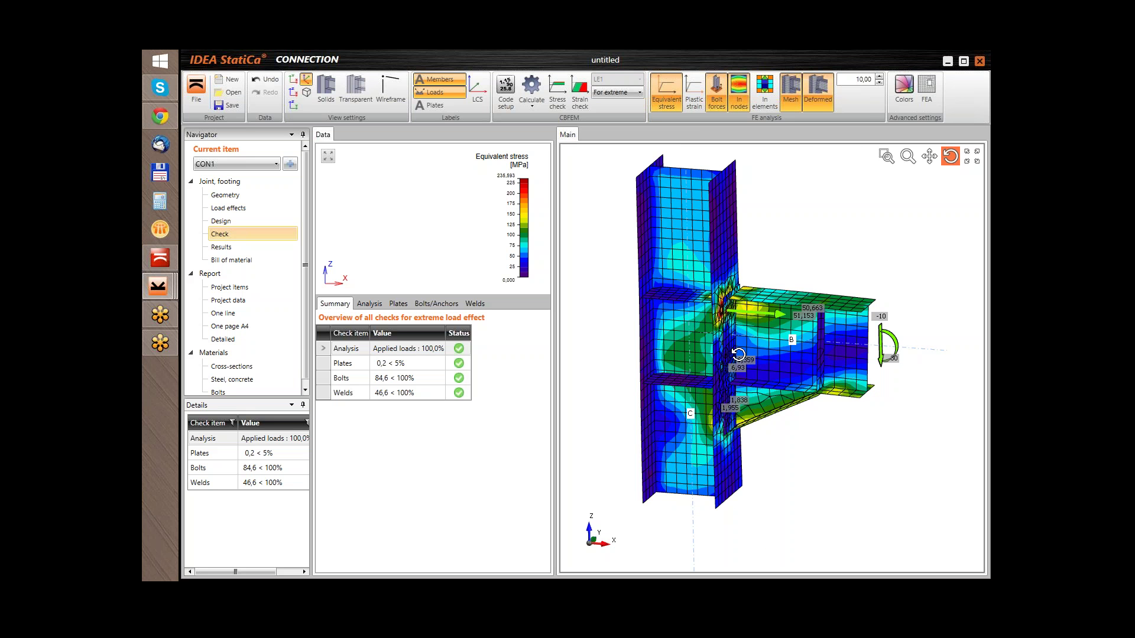
scroll(743, 335, "up", 2)
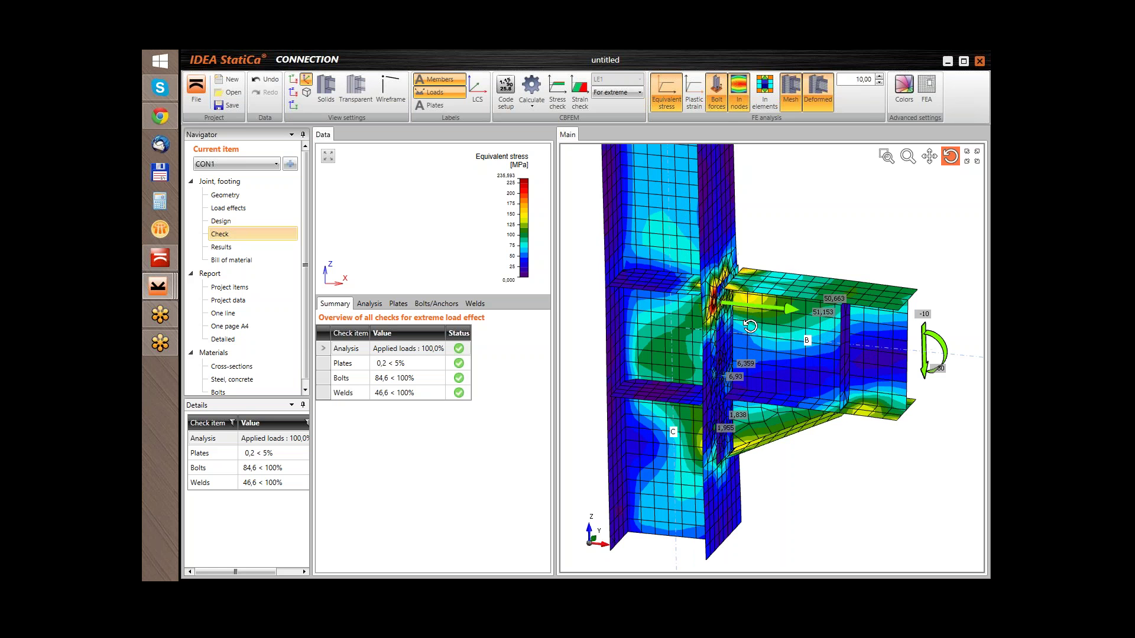
mouse_move(750, 322)
left_mouse_down()
mouse_move(746, 337)
mouse_move(750, 325)
left_mouse_up()
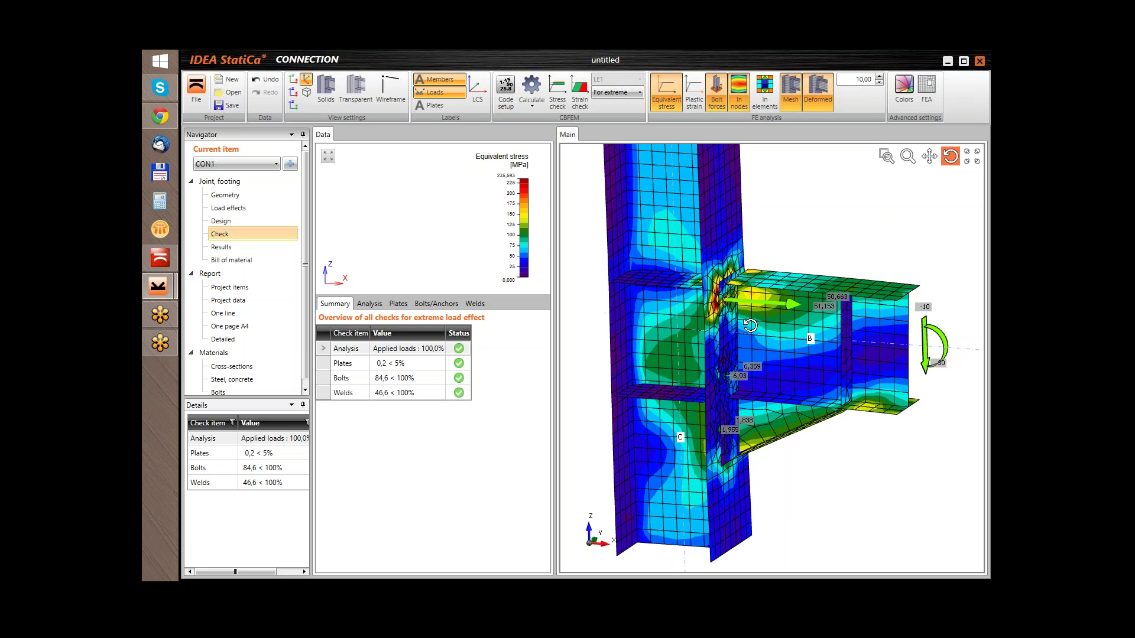
Step: Show plastic strain results and inspect the strained area around the top column-flange bolt
left_click(698, 98)
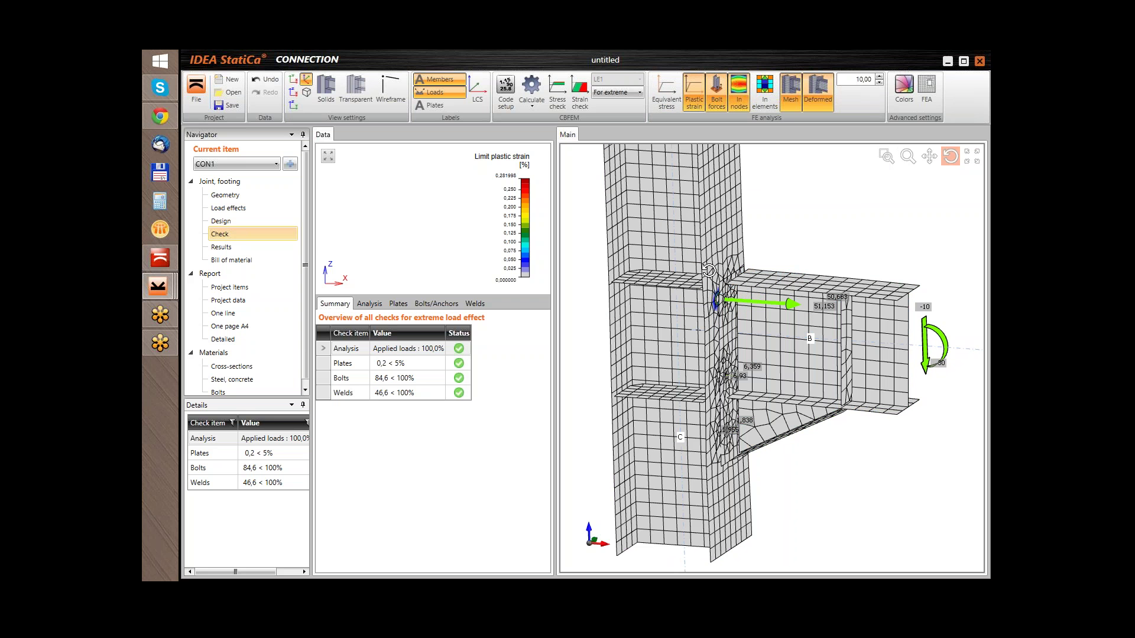
left_click_drag(719, 350, 693, 344)
scroll(722, 292, "up", 8)
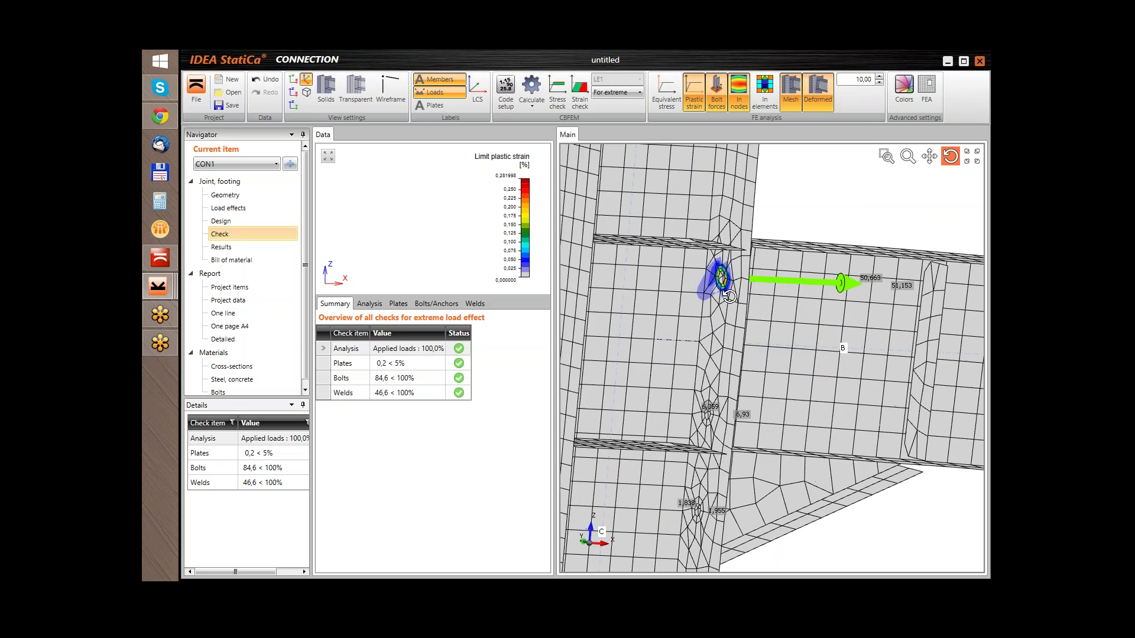
mouse_move(723, 291)
left_mouse_down()
mouse_move(678, 296)
mouse_move(711, 309)
left_mouse_up()
scroll(709, 319, "down", 5)
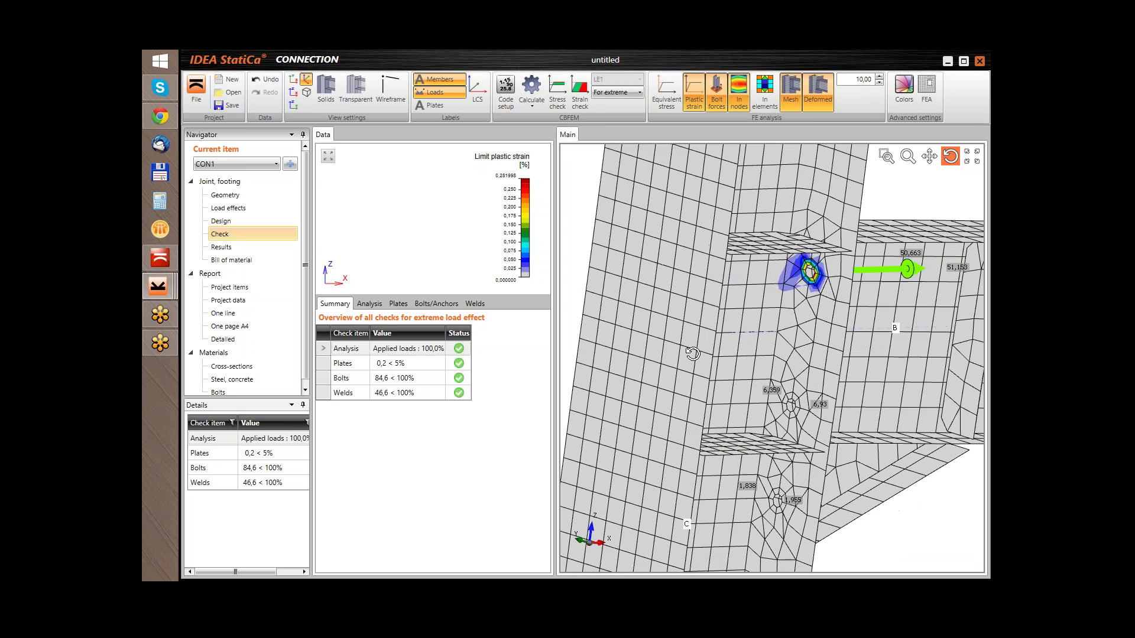
scroll(763, 306, "up", 5)
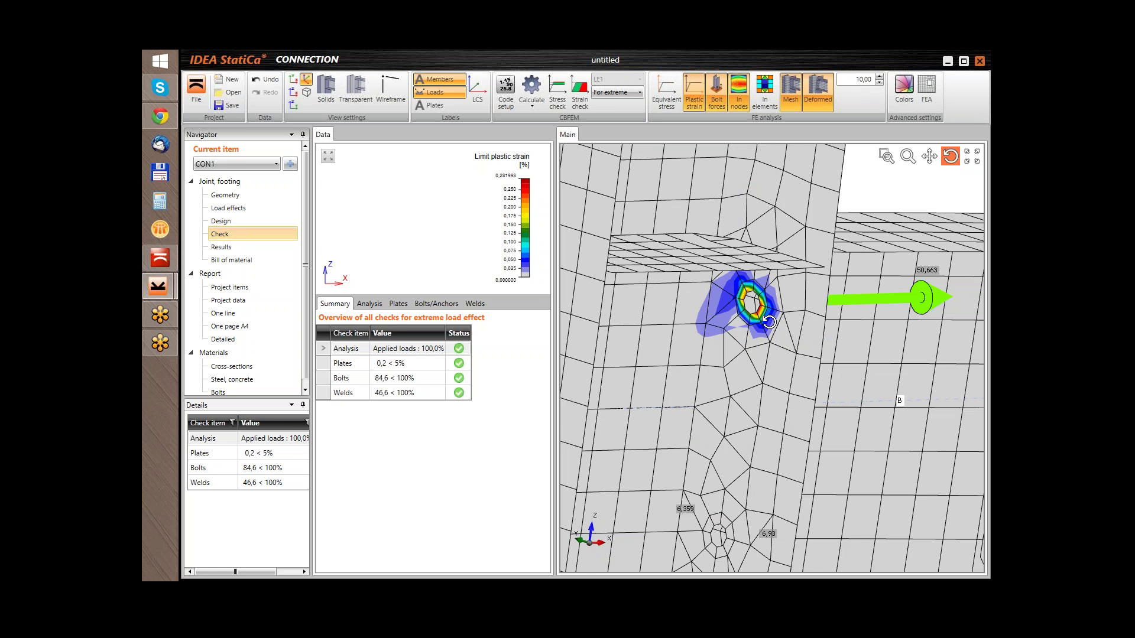
left_click_drag(768, 322, 730, 279)
scroll(760, 323, "down", 6)
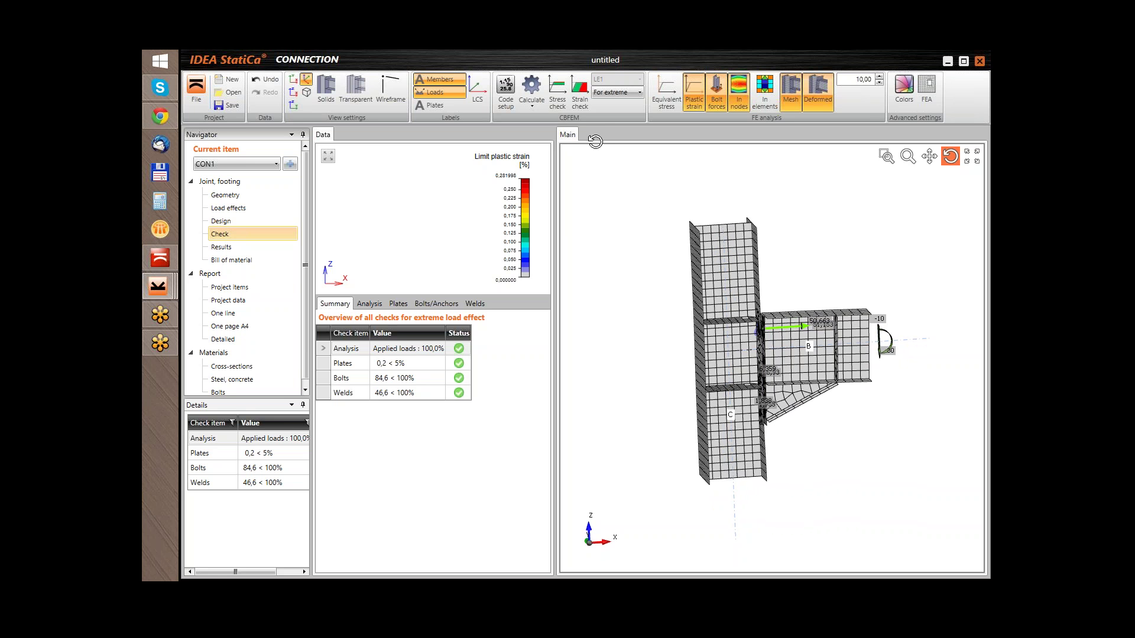
Step: Display the stress check result and zoom in on the top bolt's stressed zone
left_click(558, 94)
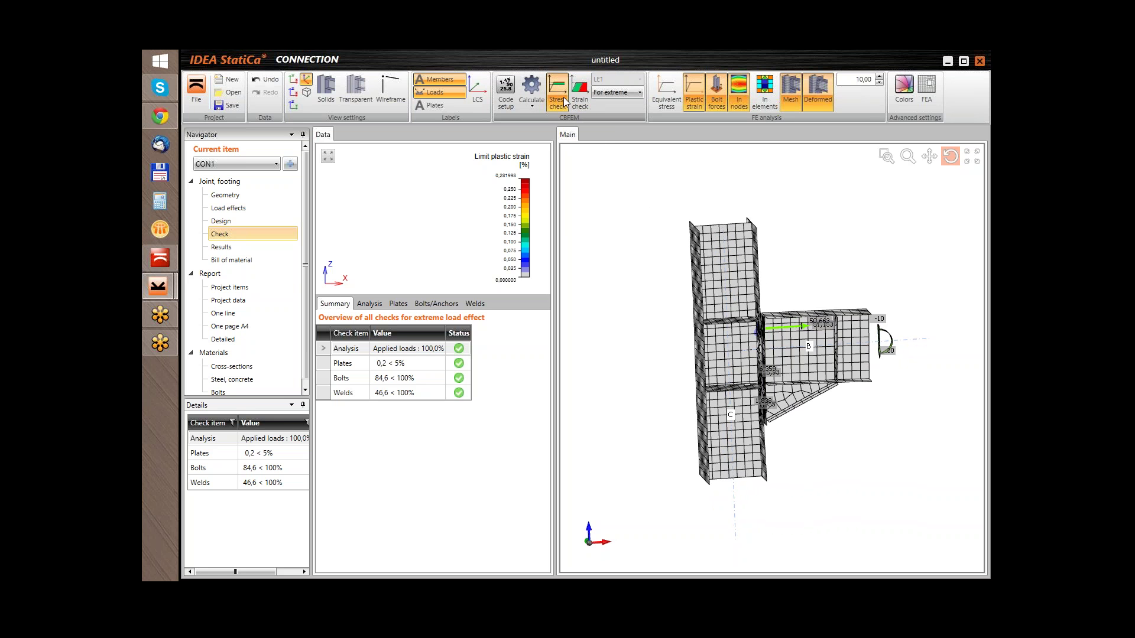
left_click_drag(744, 329, 702, 303)
scroll(766, 293, "up", 5)
scroll(702, 316, "up", 5)
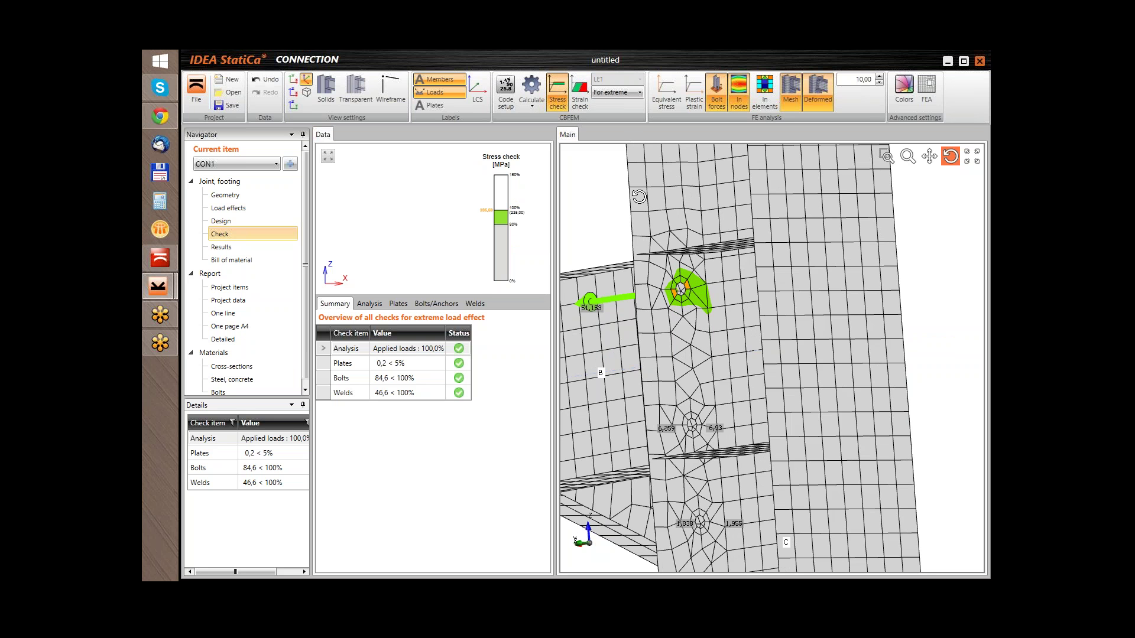
left_click_drag(687, 295, 671, 293)
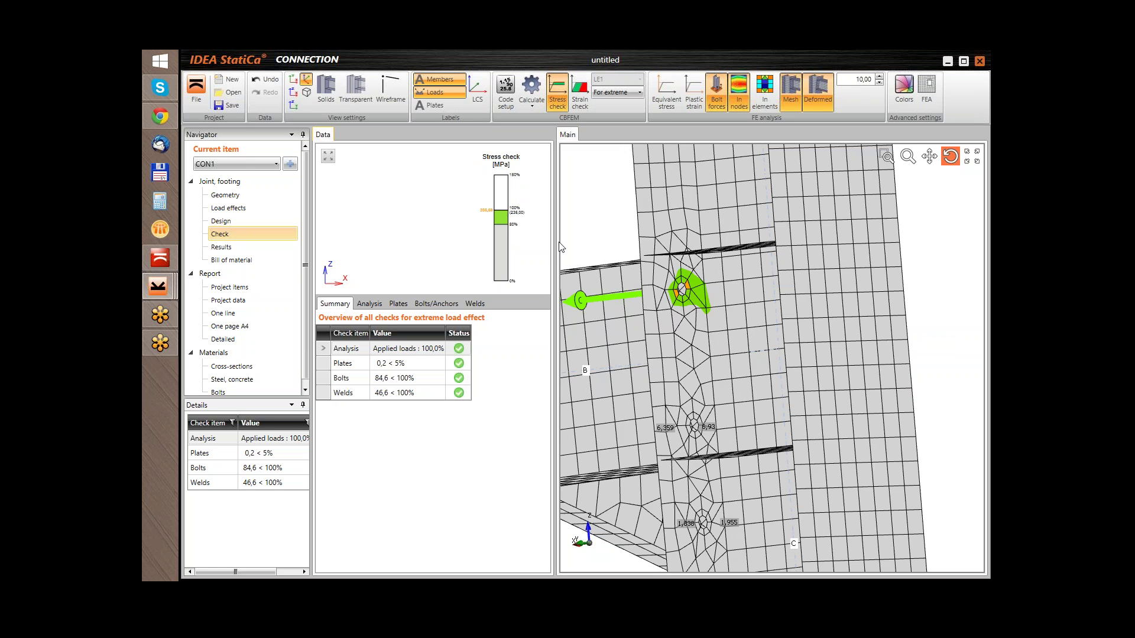
Step: Display the strain check result, then zoom out to an oblique view of the whole joint
left_click(580, 92)
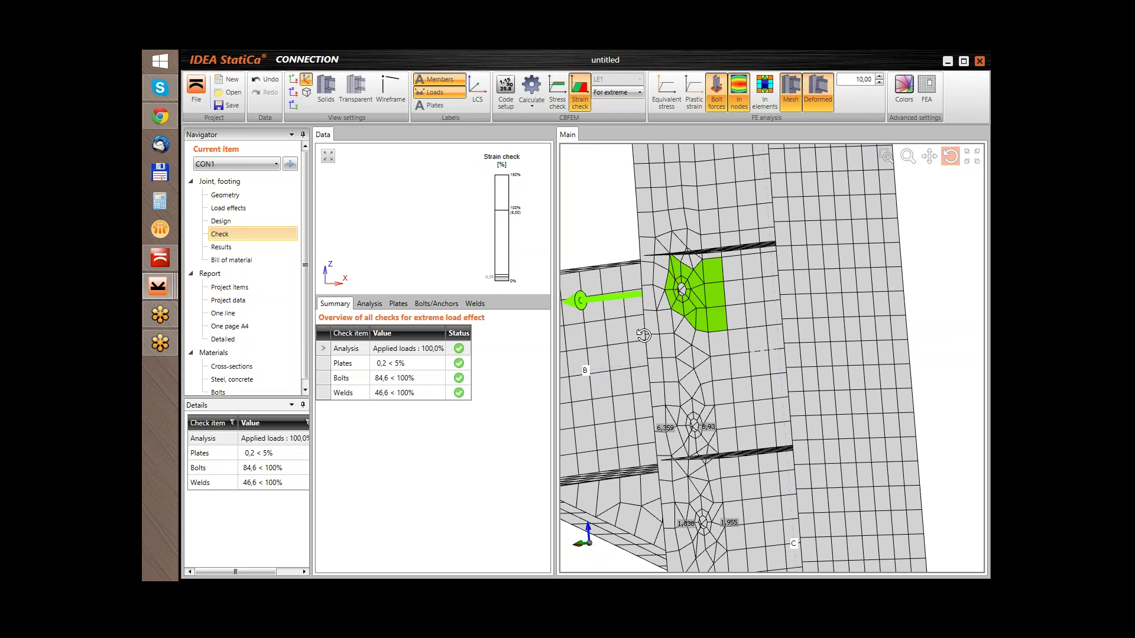
mouse_move(739, 324)
left_mouse_down()
mouse_move(702, 335)
mouse_move(749, 324)
left_mouse_up()
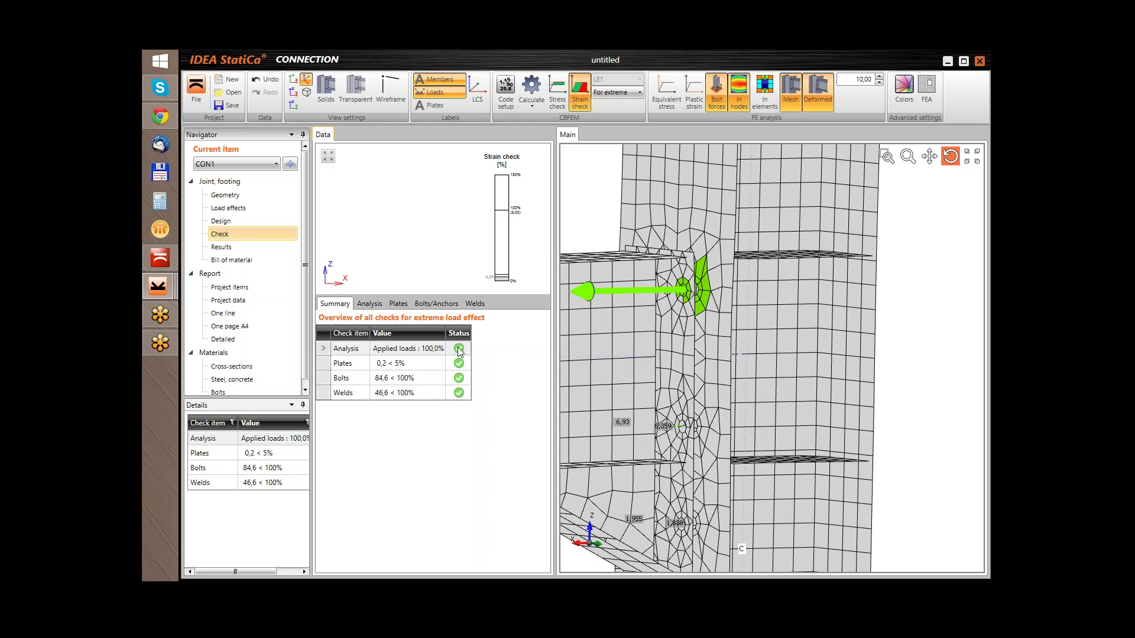
scroll(744, 362, "down", 5)
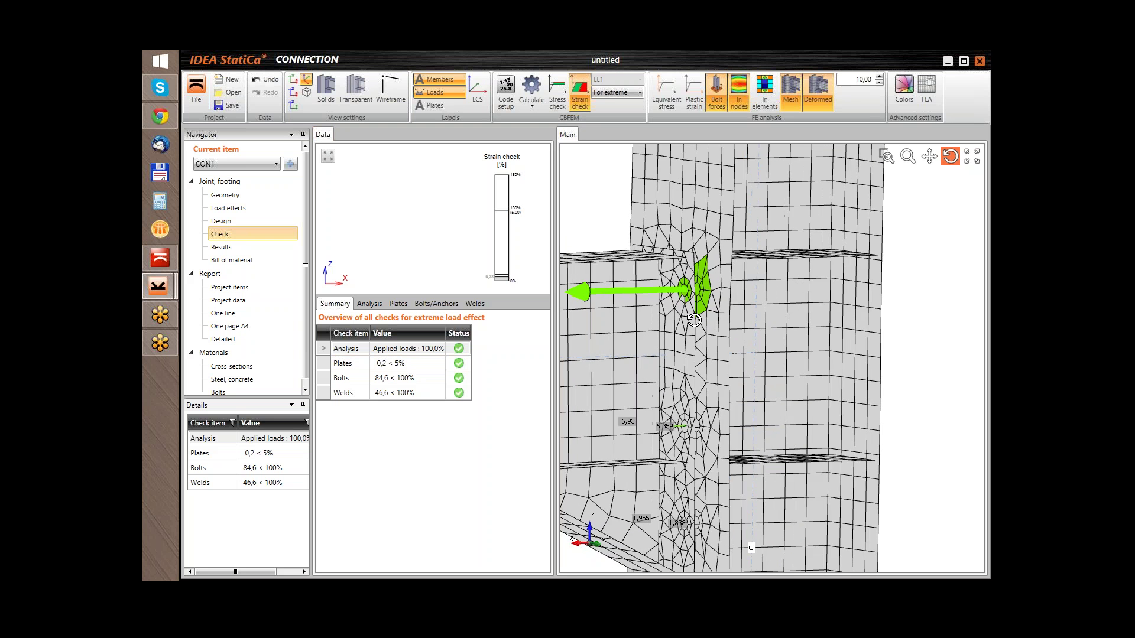
left_click_drag(743, 361, 733, 316)
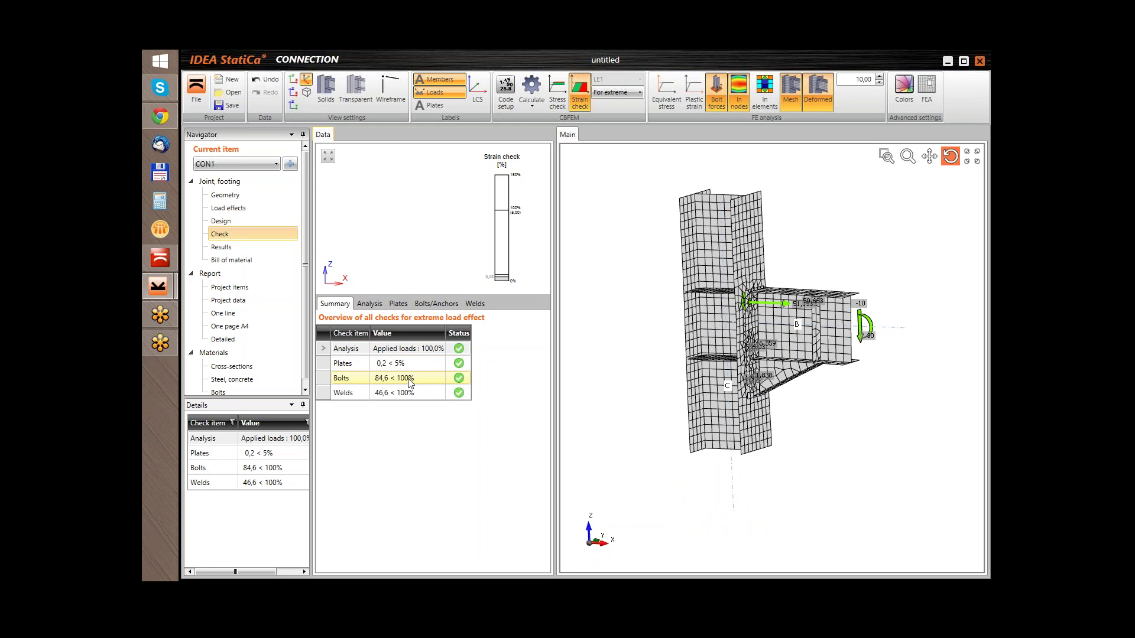
Step: Open the plate check results and preview plates C-tfl 1, B-bfl 1, ČD1, VÝZT1, ROZŠ1 and VÝZT2
left_click(397, 306)
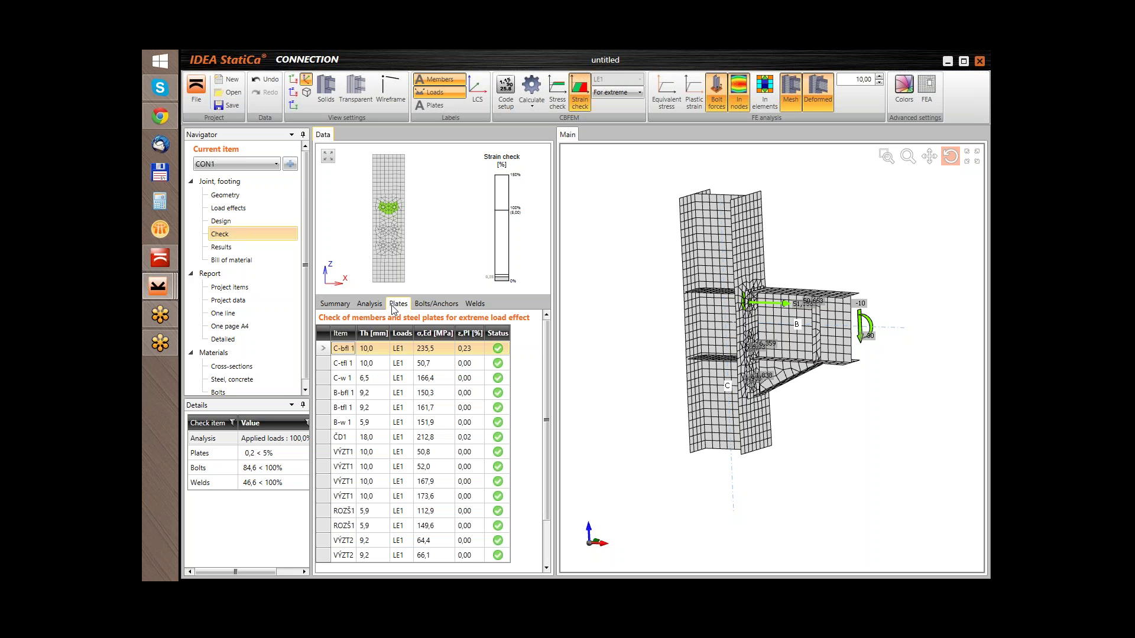
left_click(428, 363)
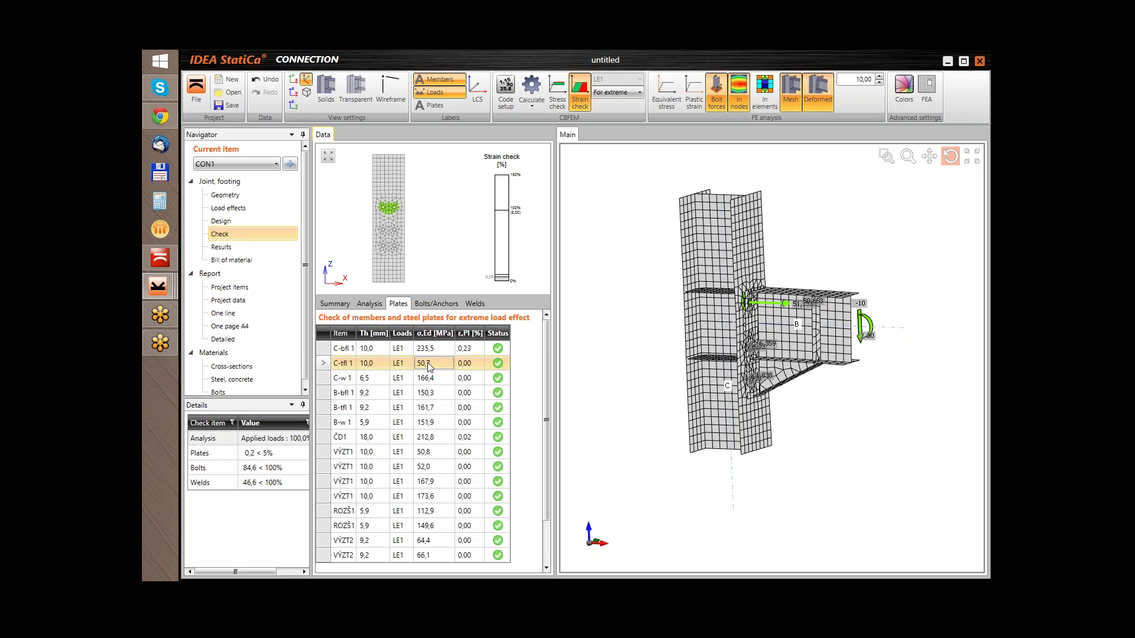
left_click(431, 393)
left_click(427, 437)
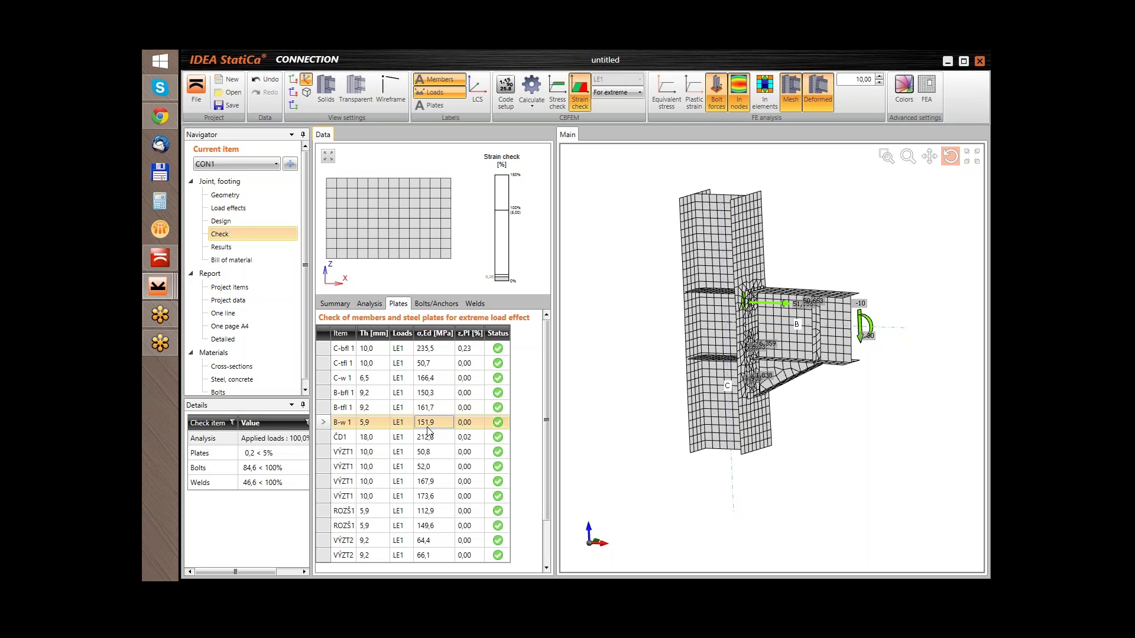
left_click(430, 452)
left_click(428, 468)
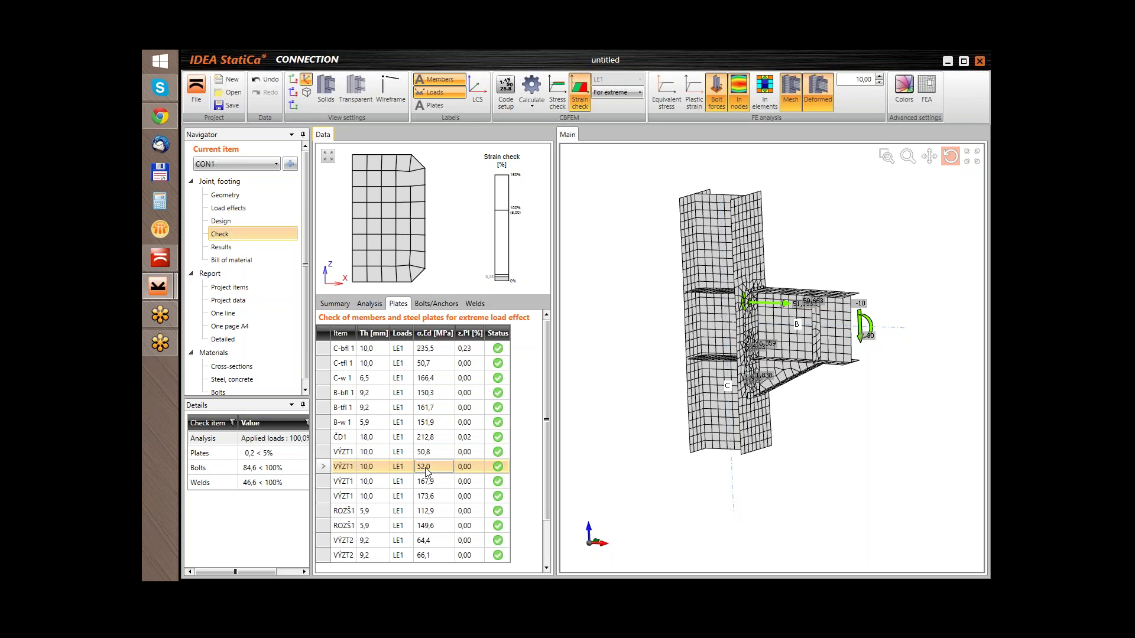
left_click(428, 495)
left_click(430, 510)
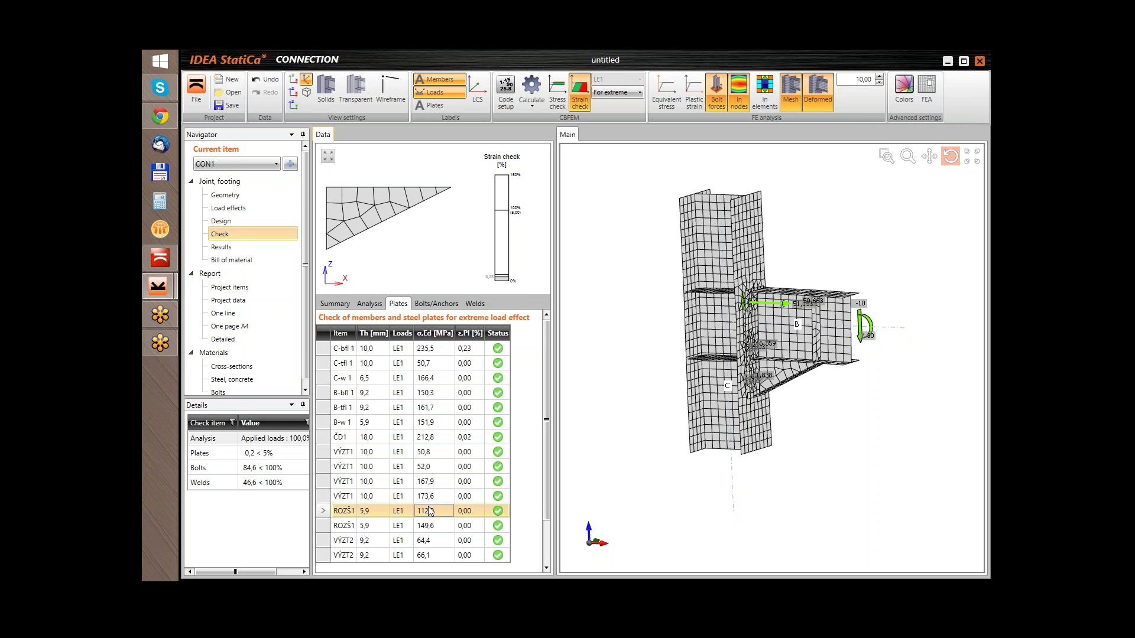
left_click(429, 524)
left_click(428, 538)
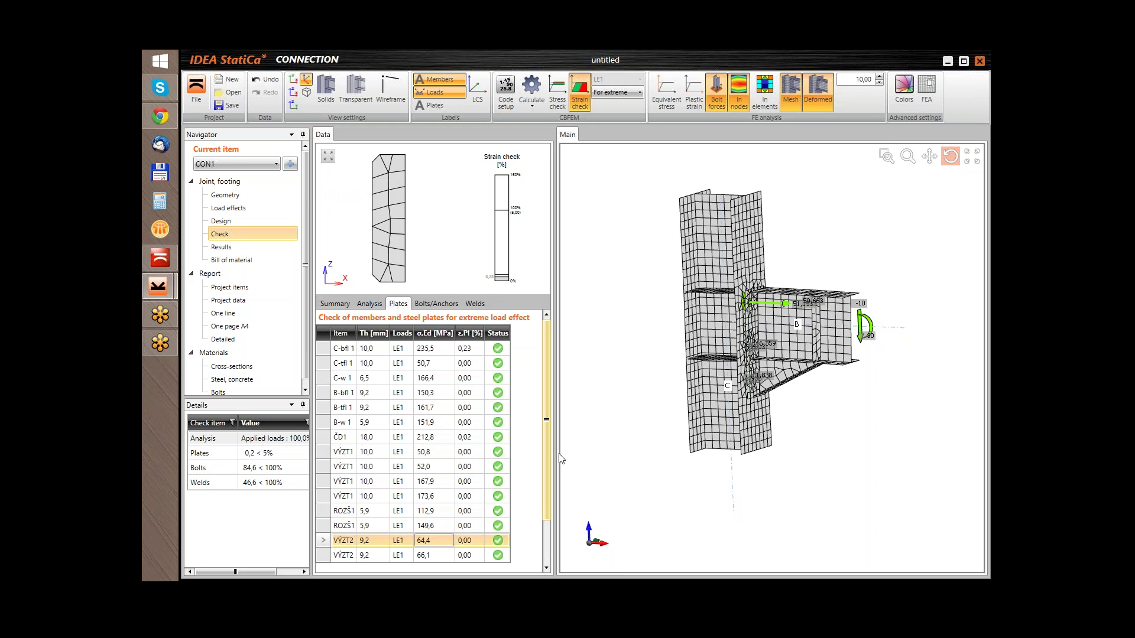
Step: Widen the results pane and zoom and pan the C-w 1 strain plot to its strained zone
left_click_drag(553, 455, 592, 448)
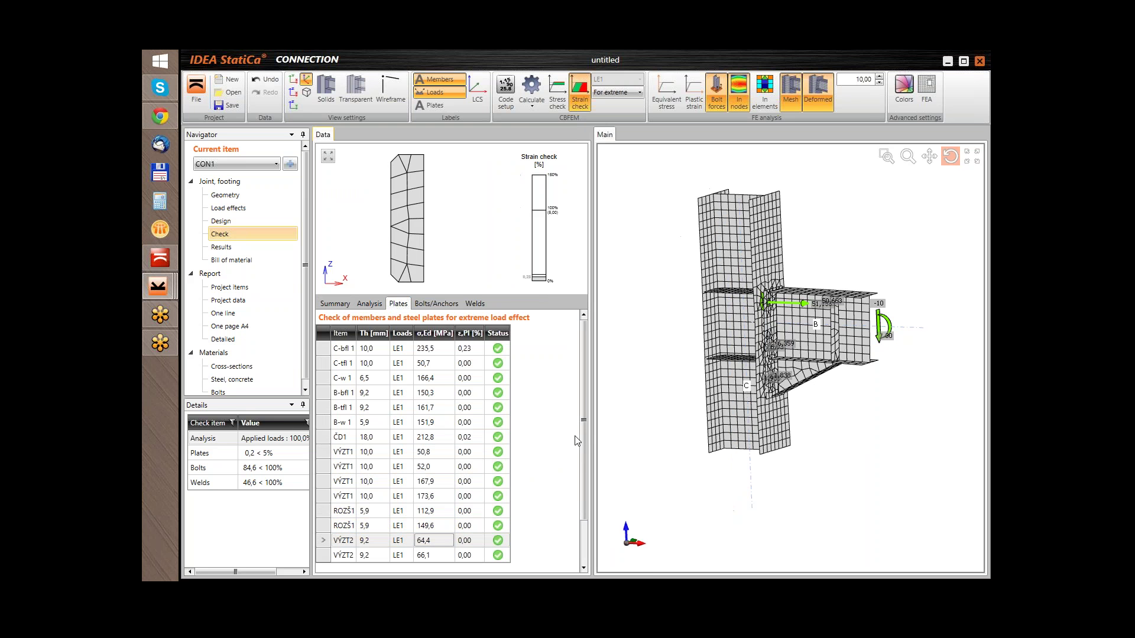
scroll(443, 520, "down", 2)
scroll(420, 432, "up", 2)
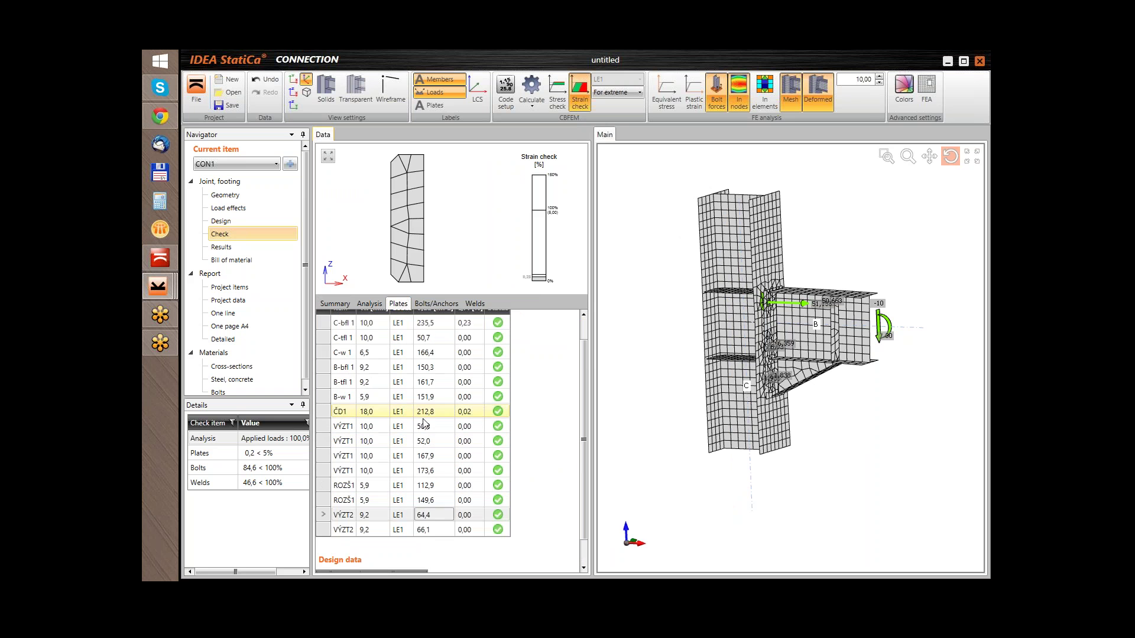
left_click(428, 353)
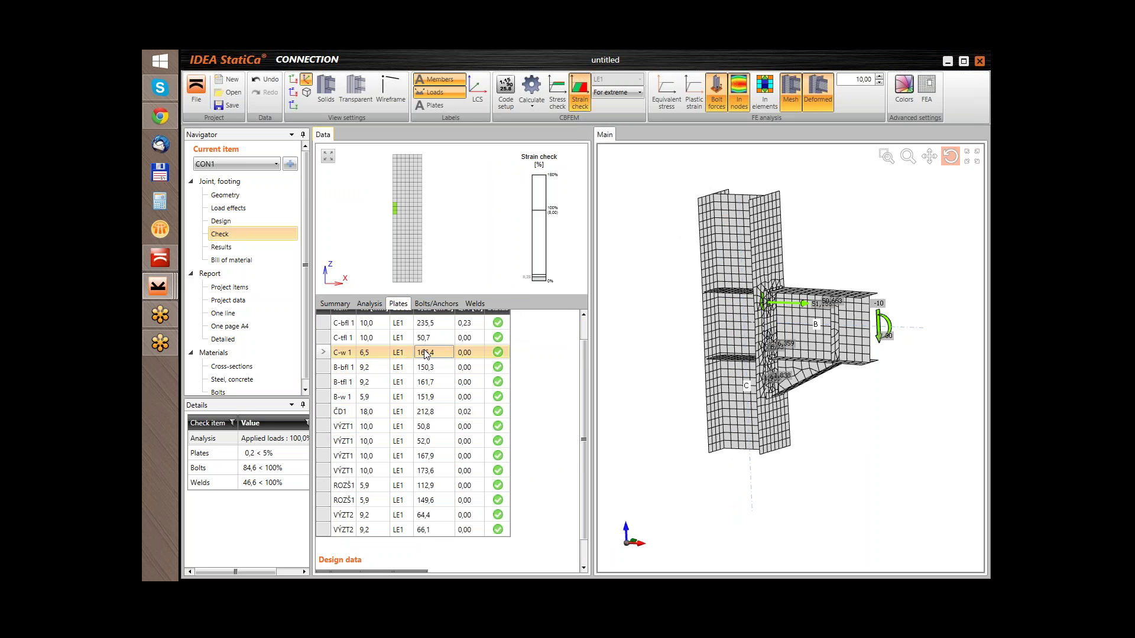
scroll(445, 349, "up", 2)
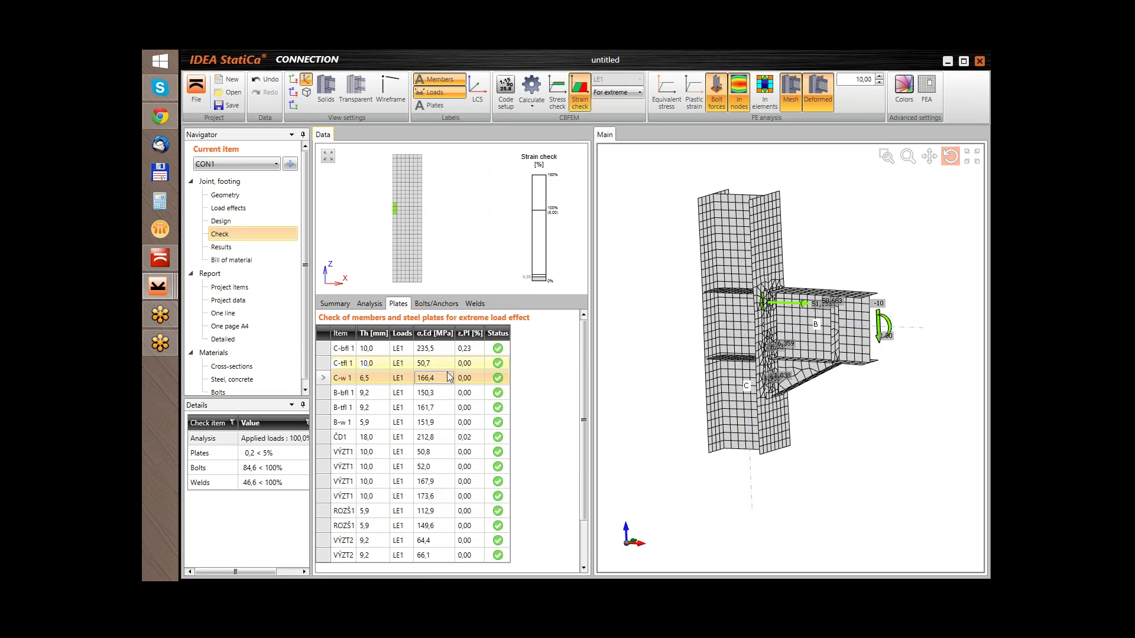
left_click(447, 377)
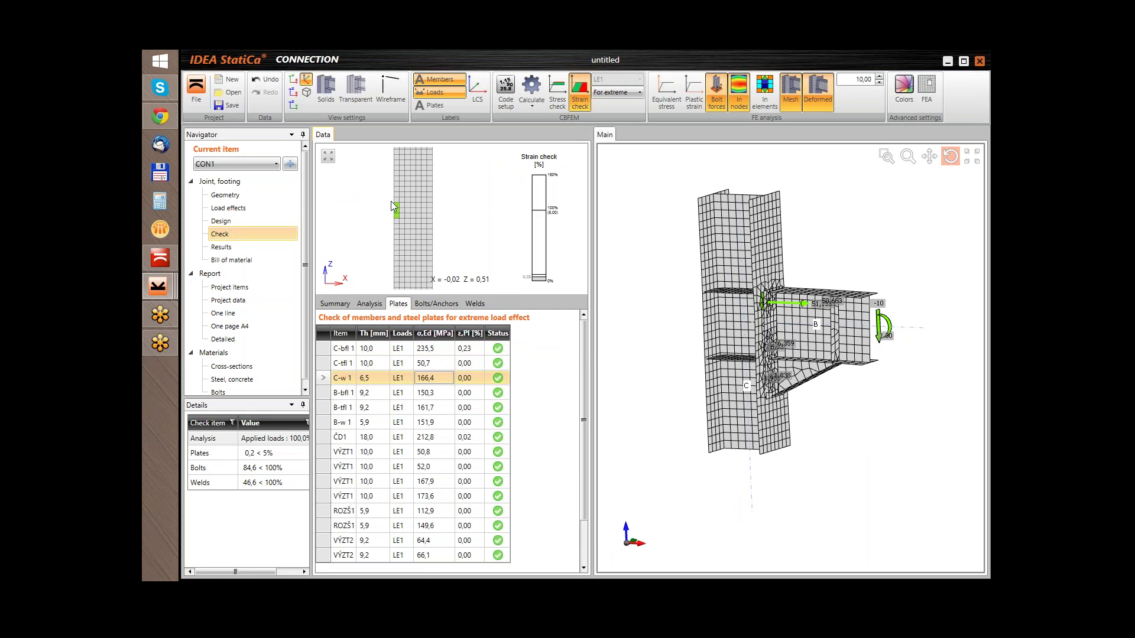
scroll(393, 210, "down", 1)
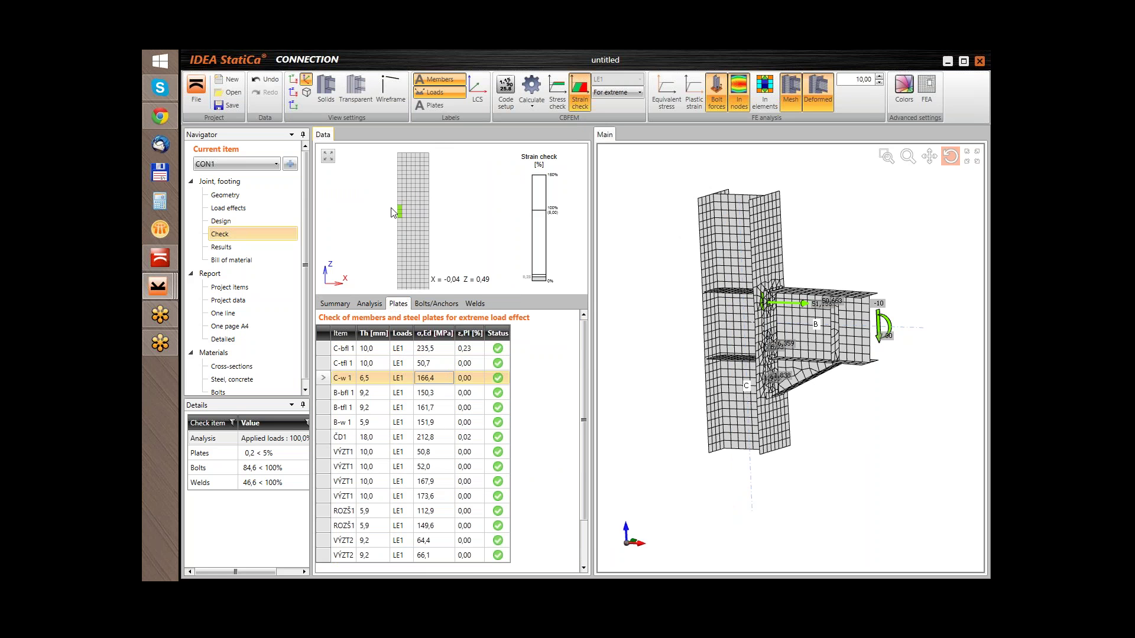
scroll(395, 211, "up", 2)
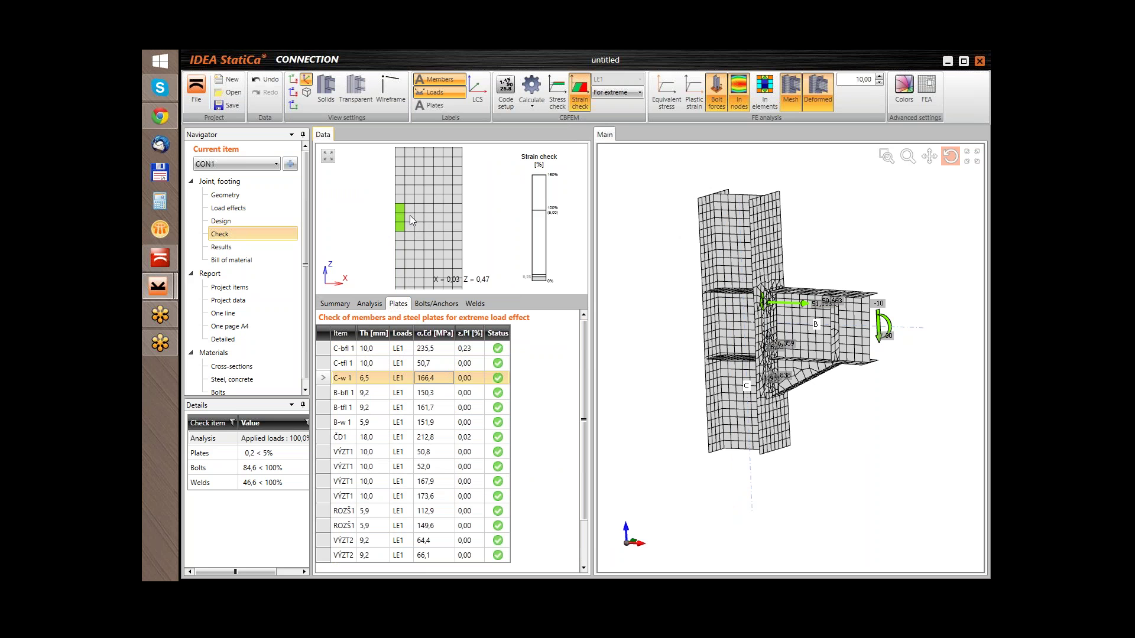
middle_click_drag(415, 216, 440, 222)
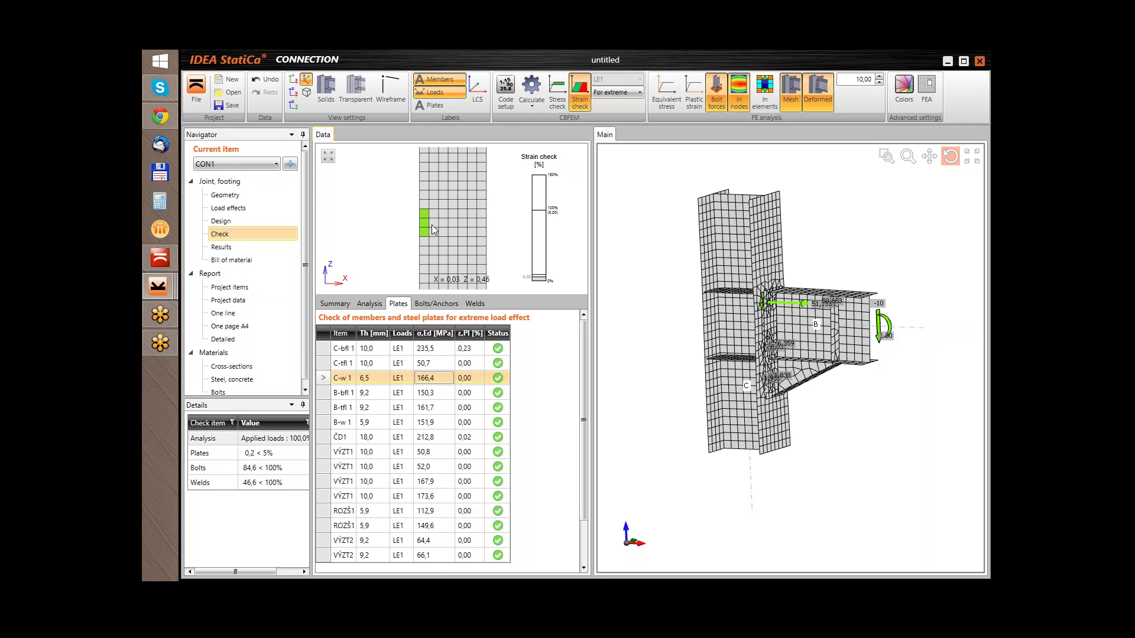
scroll(434, 221, "down", 3)
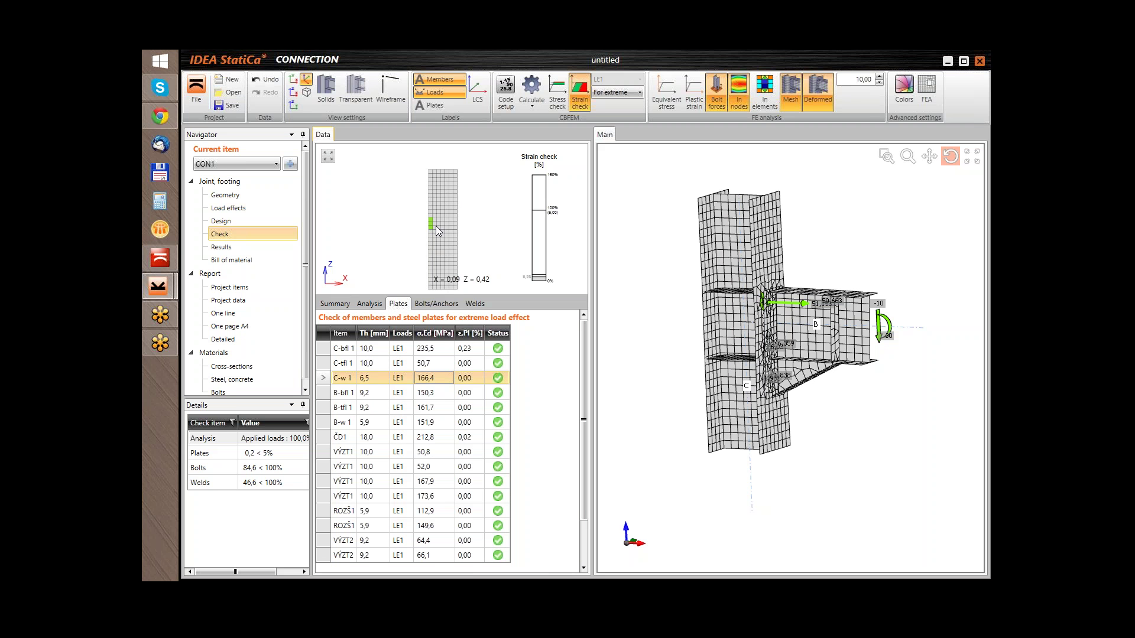
middle_click_drag(435, 226, 430, 222)
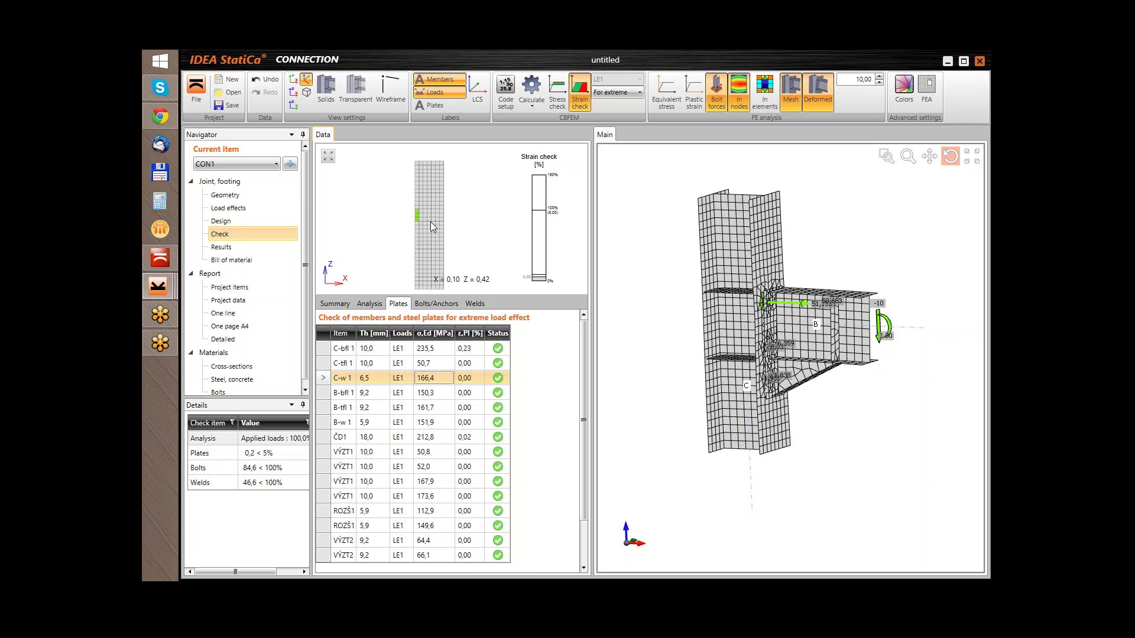
Step: Review the M12 10.9 bolt checks for B2–B5, noting B5 at 84,6% tension, then B3 and B2
left_click(435, 303)
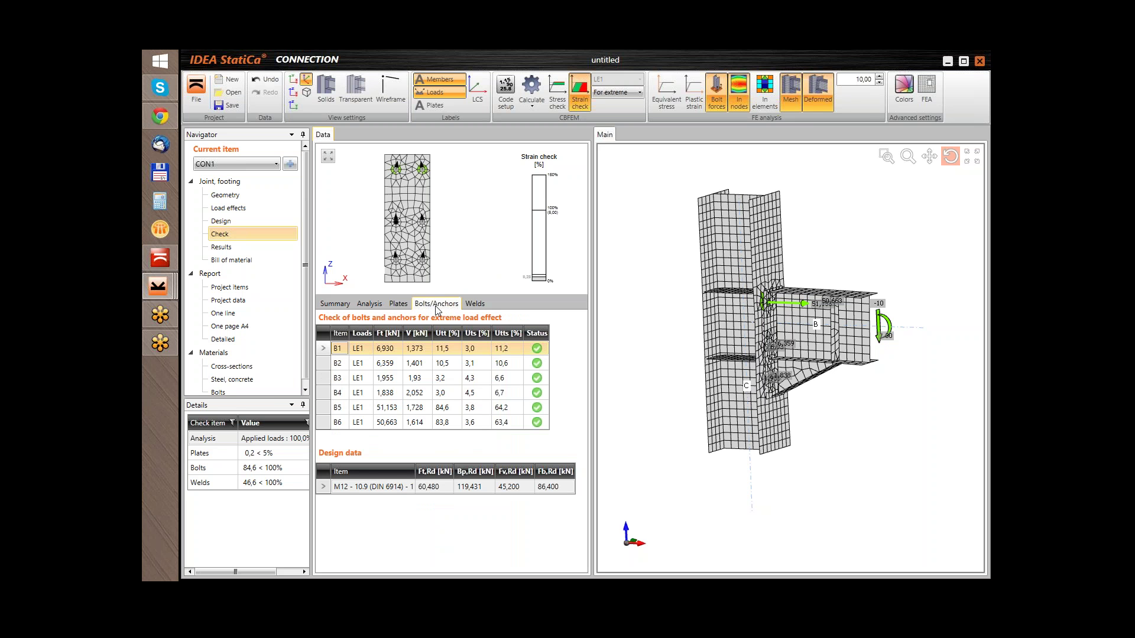
left_click(426, 365)
left_click(425, 379)
left_click(422, 393)
left_click(419, 407)
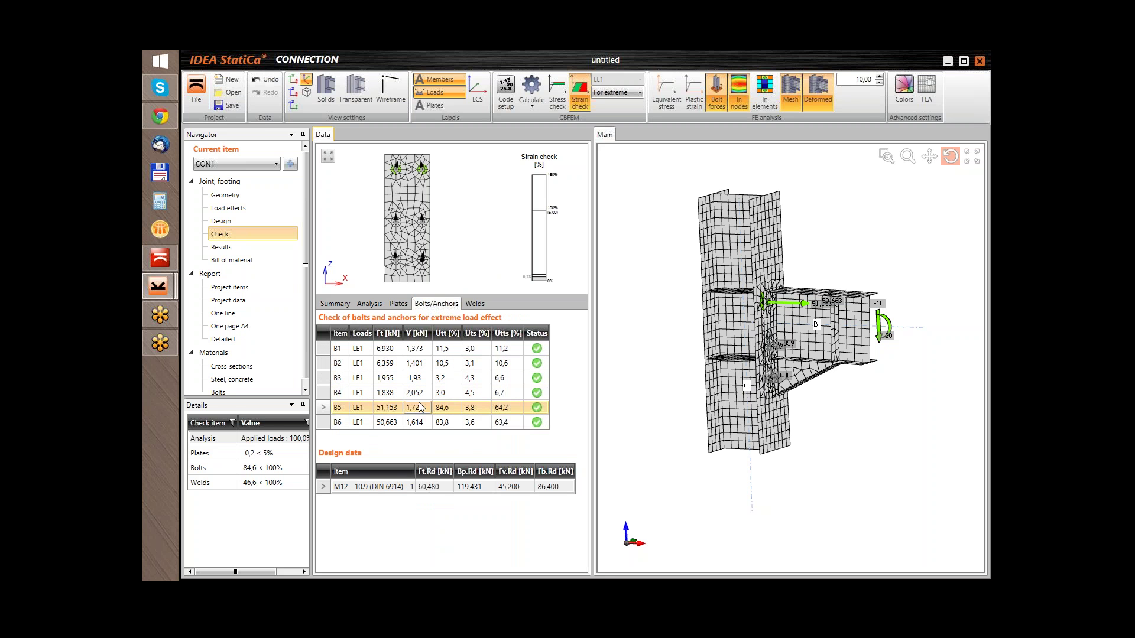
left_click(422, 379)
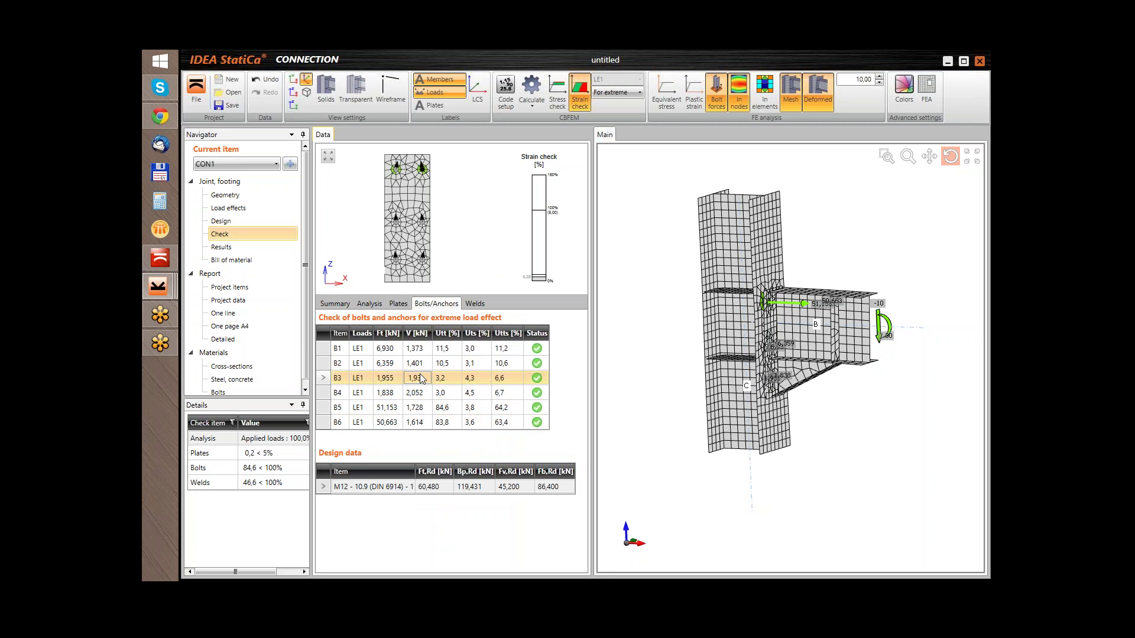
left_click(419, 365)
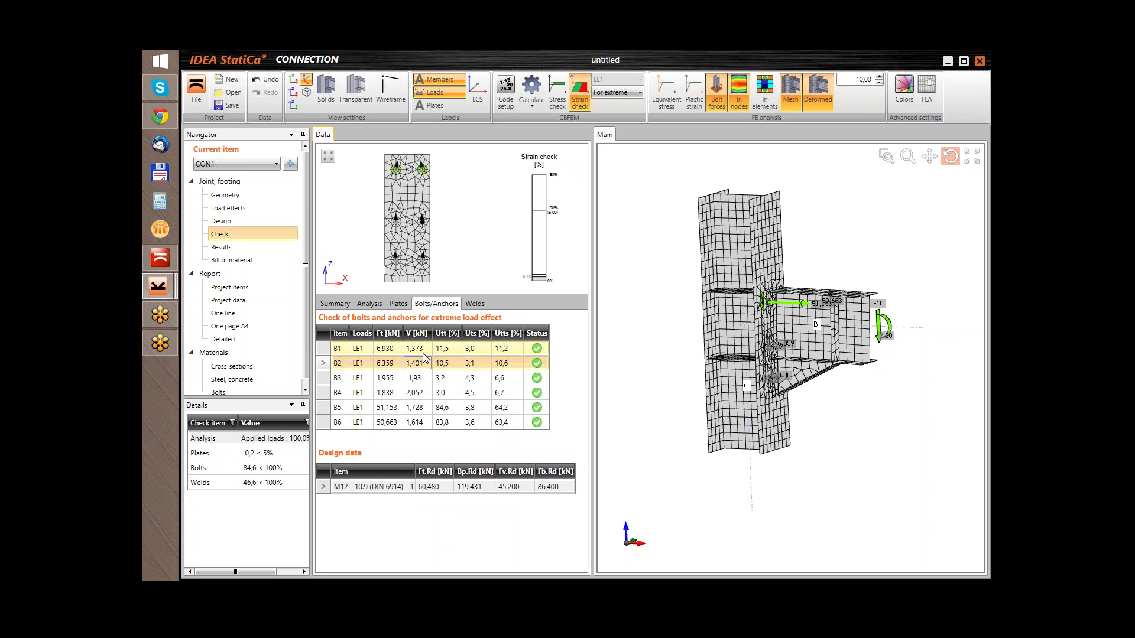
Step: Show the weld checks for C-bfl 1 and C-w 1 and scroll the C-w 1 diagram legend
left_click(473, 303)
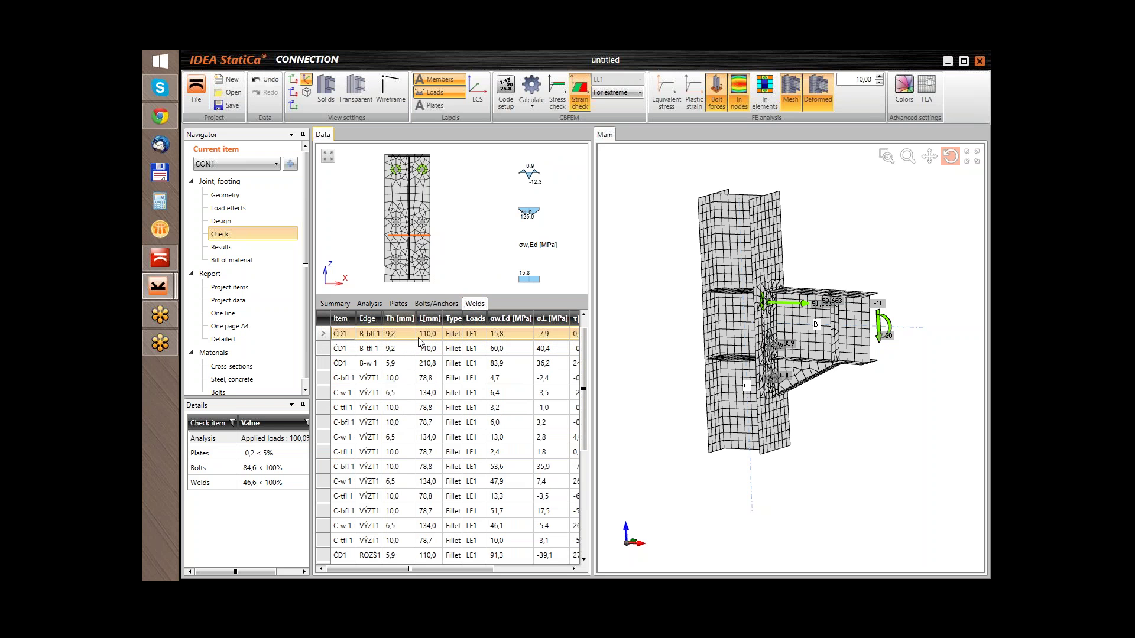
left_click(430, 377)
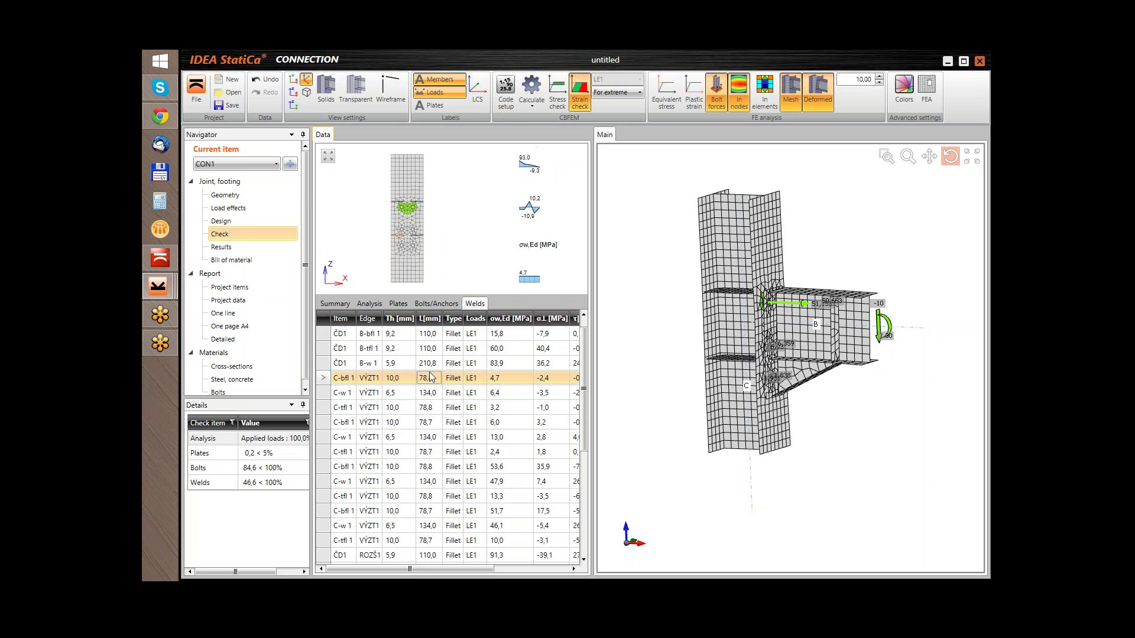
left_click(430, 393)
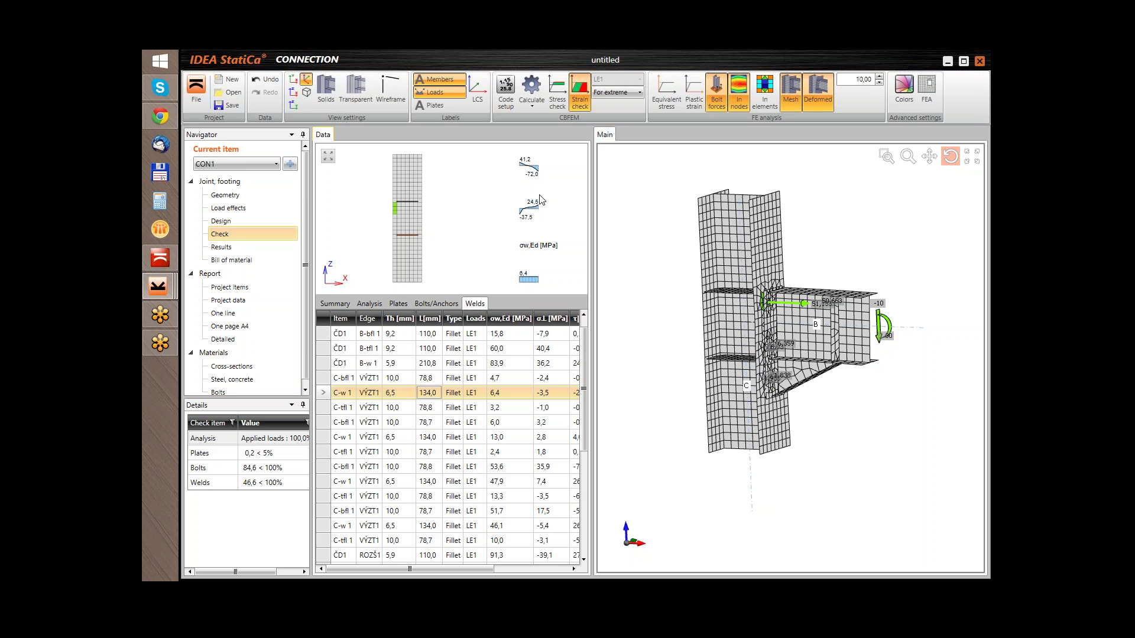
scroll(540, 199, "up", 3)
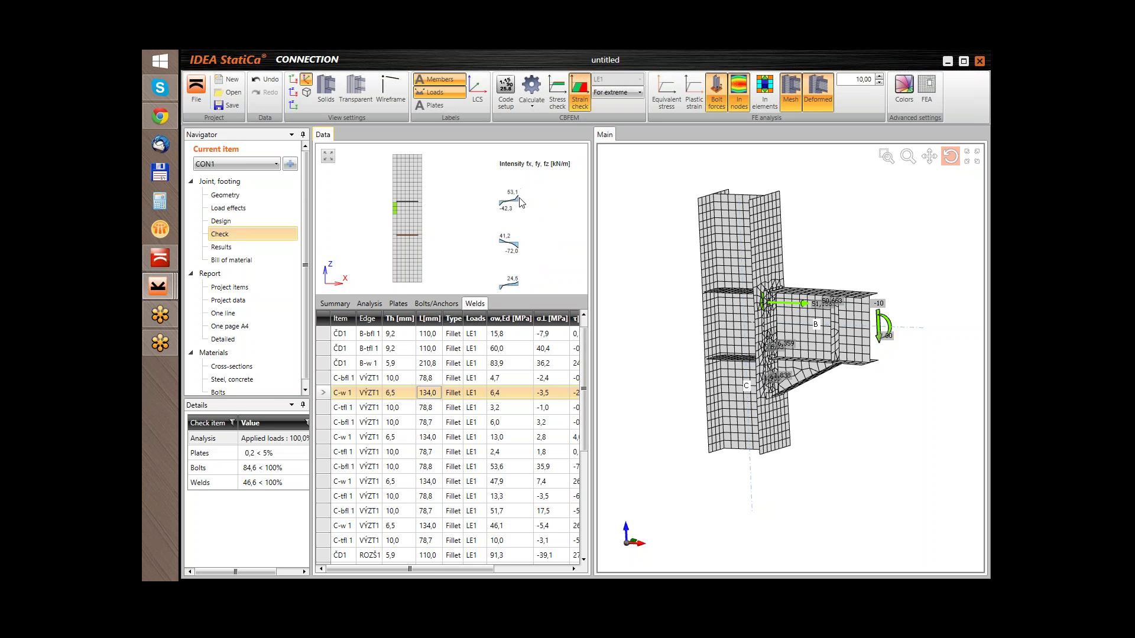
scroll(520, 203, "up", 3)
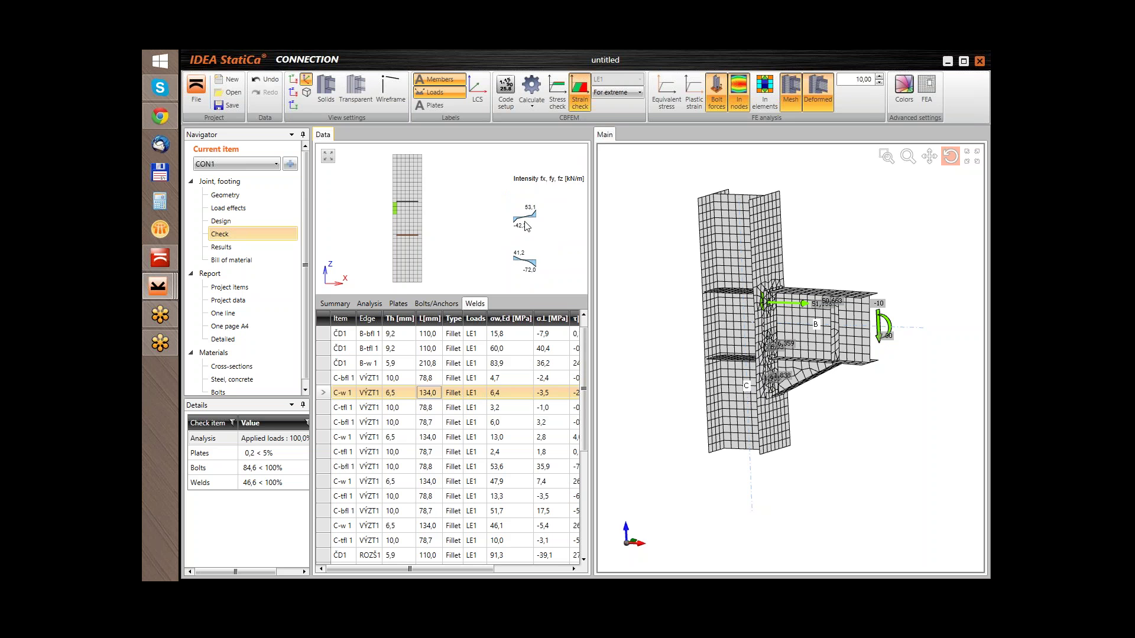
scroll(527, 227, "down", 6)
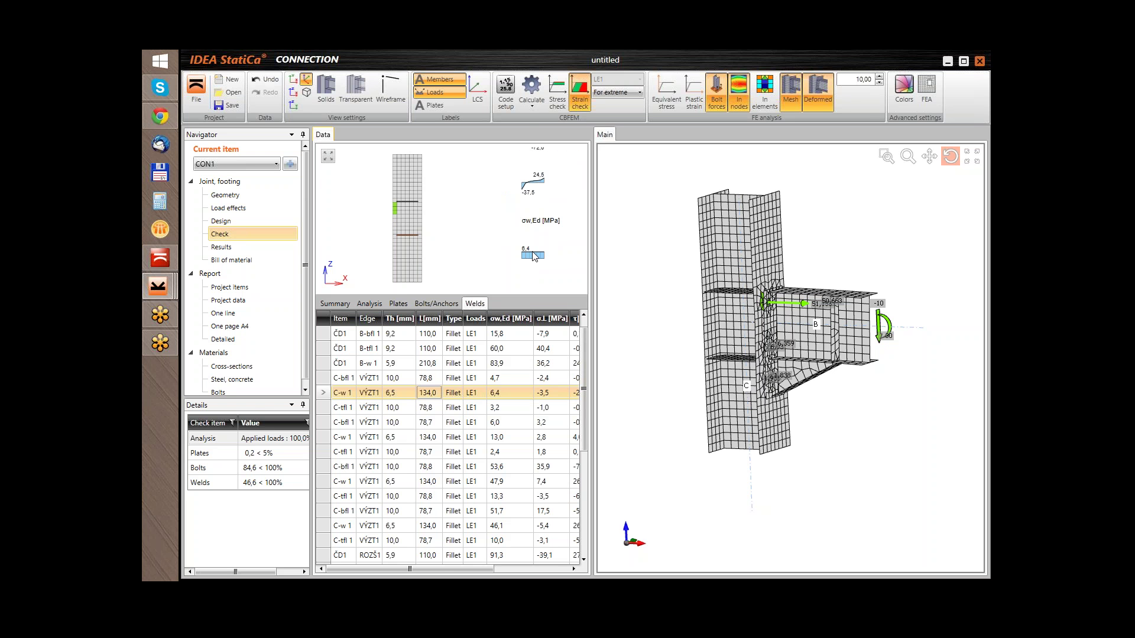
scroll(528, 246, "up", 1)
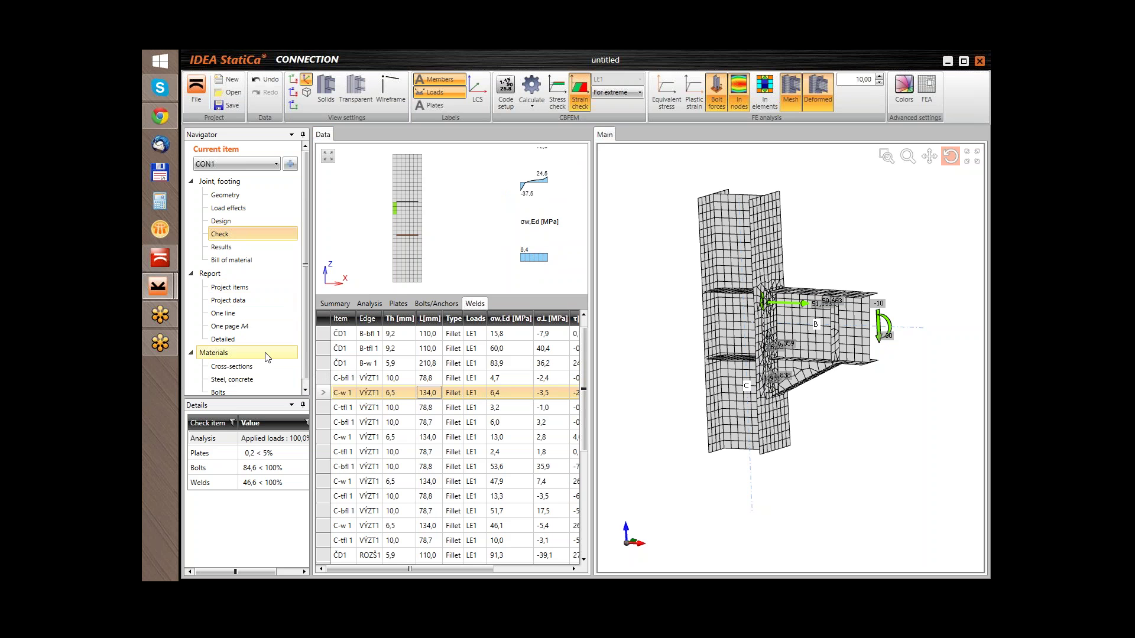
Step: Show the detailed CON1 report in a widened pane, scrolling through it and back to the top
left_click(228, 341)
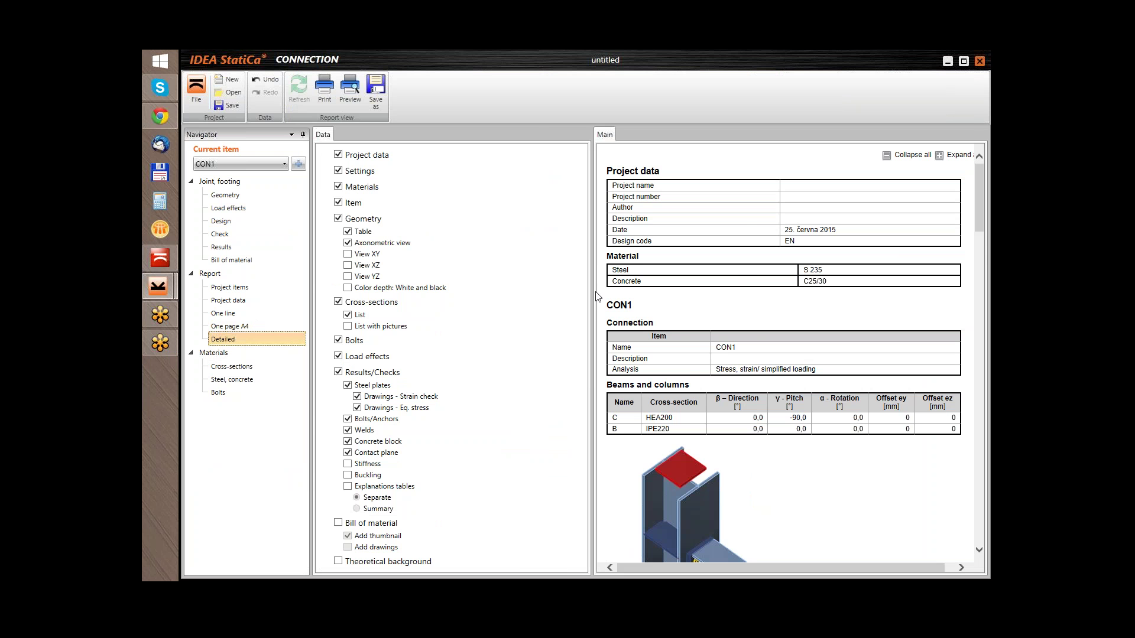
left_click_drag(592, 296, 531, 296)
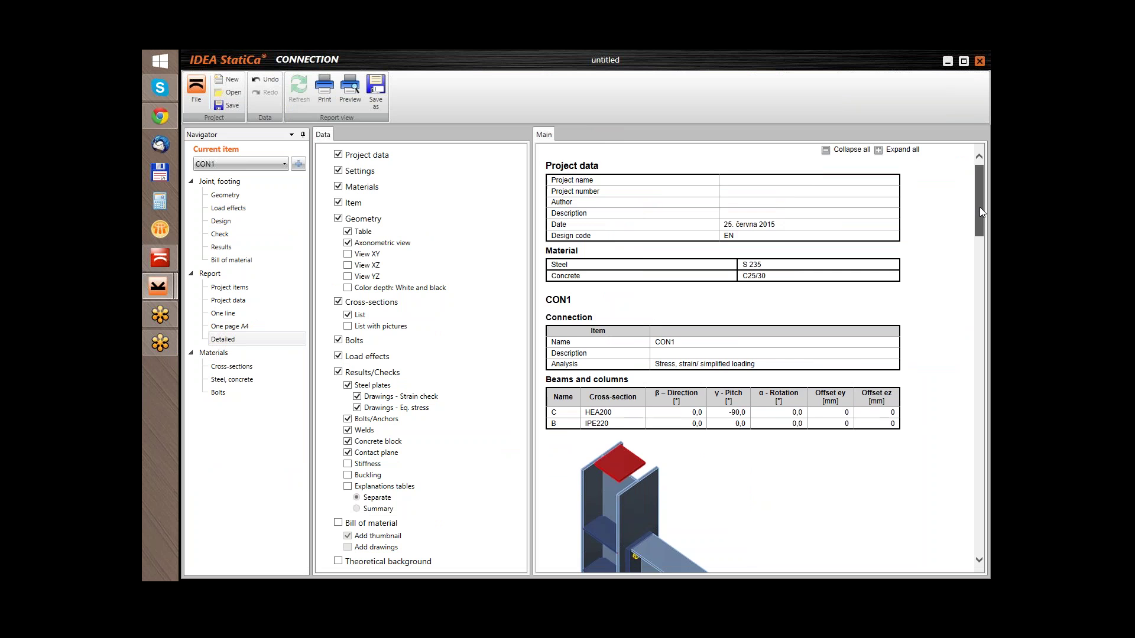
scroll(981, 214, "down", 3)
left_click_drag(990, 215, 991, 267)
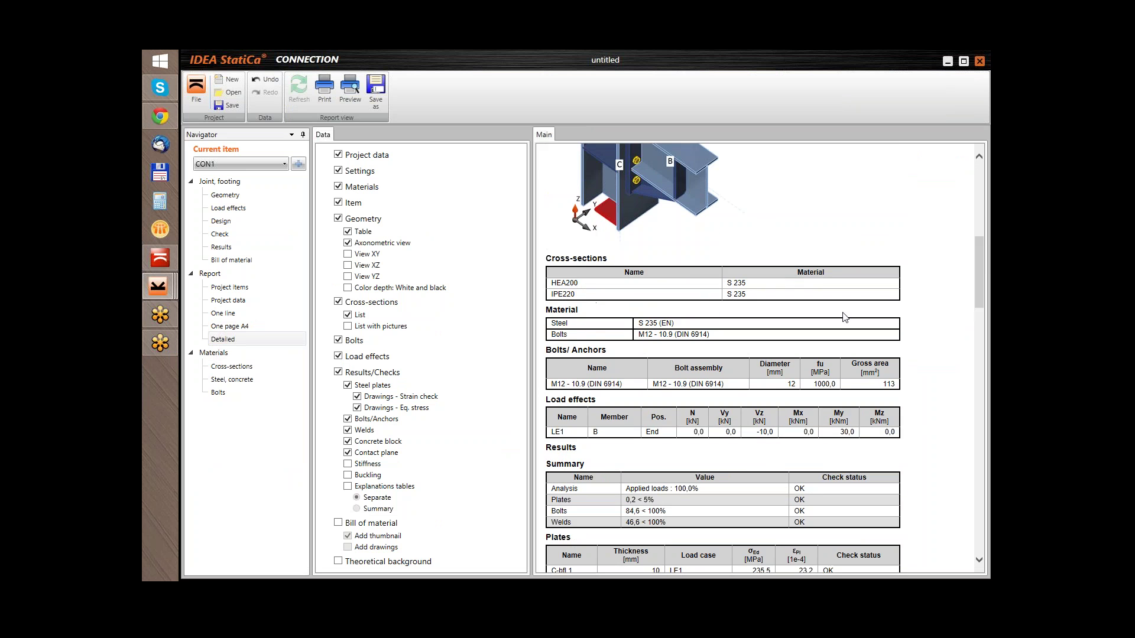
scroll(978, 271, "down", 1)
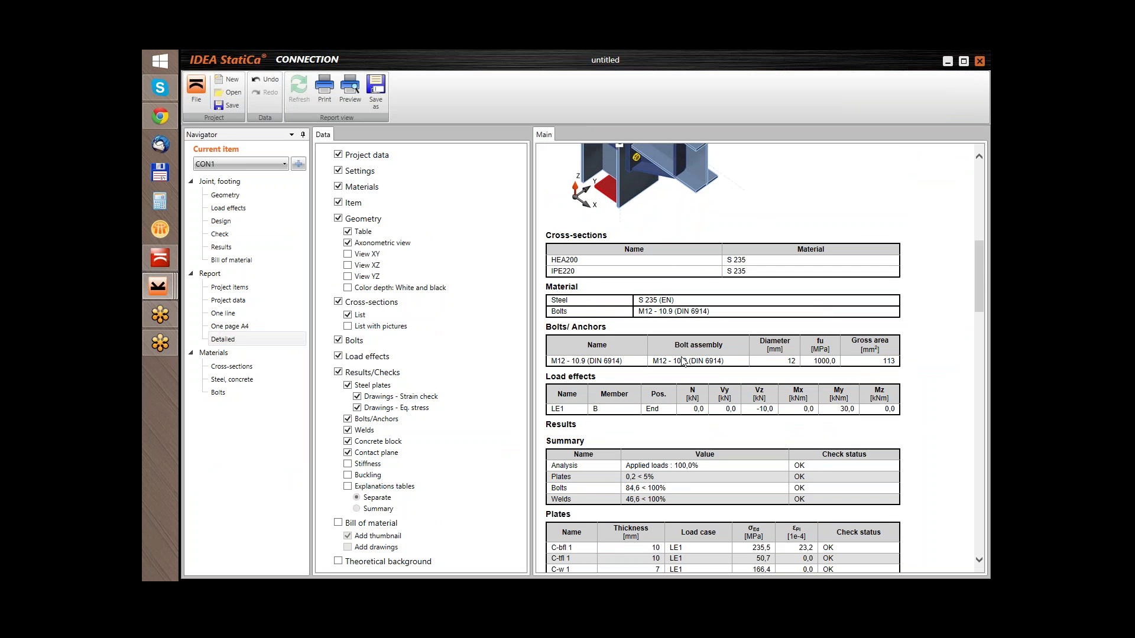
left_click_drag(978, 257, 985, 502)
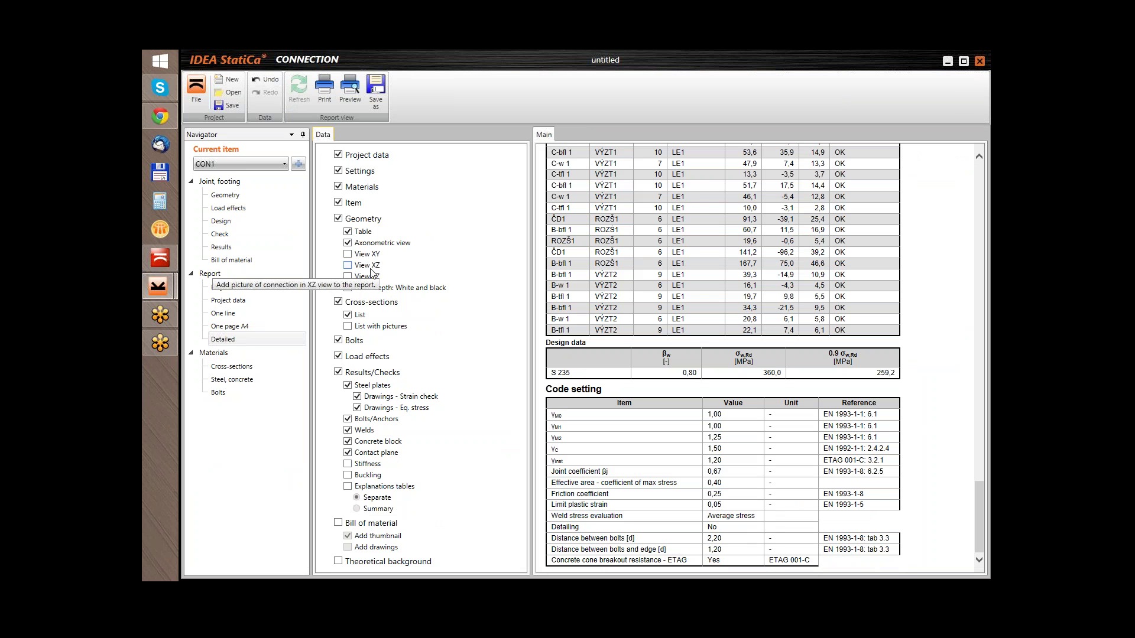
left_click_drag(980, 512, 984, 176)
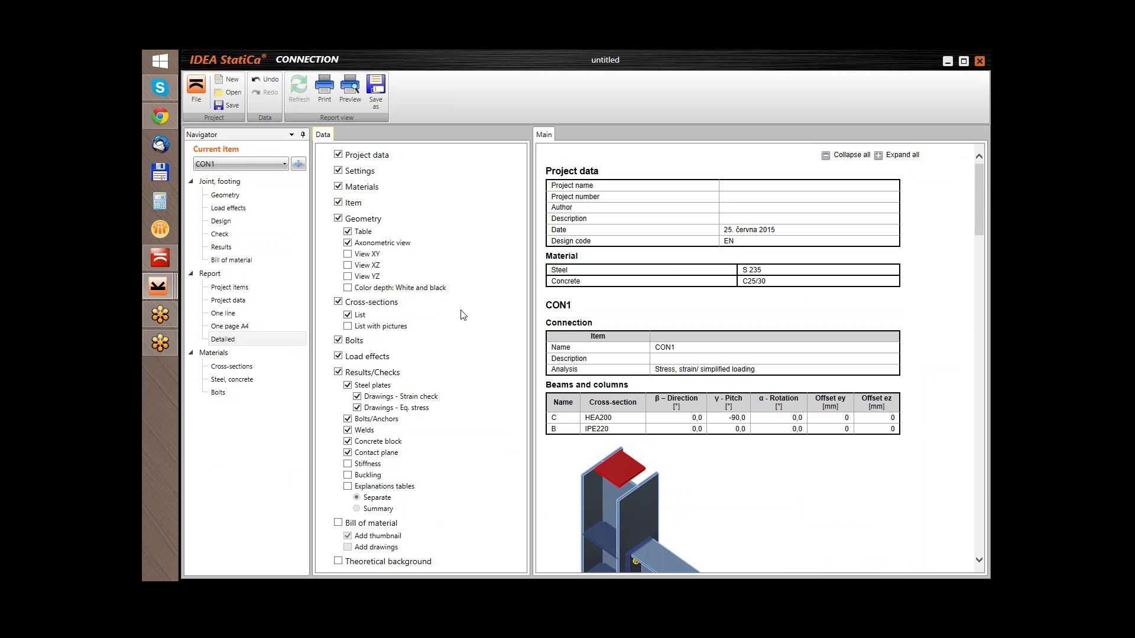